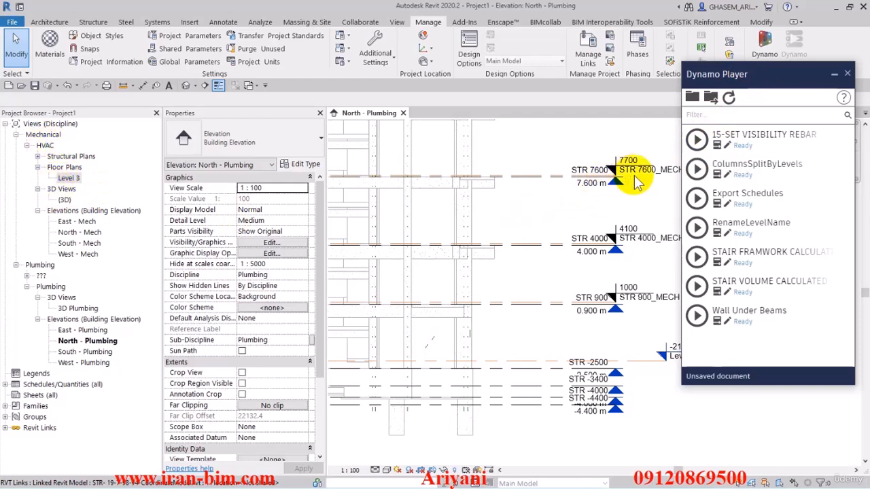
Step: Check the RenameLevelName script for editable inputs in Dynamo Player and open its graph for editing in Dynamo
drag(749, 77, 758, 82)
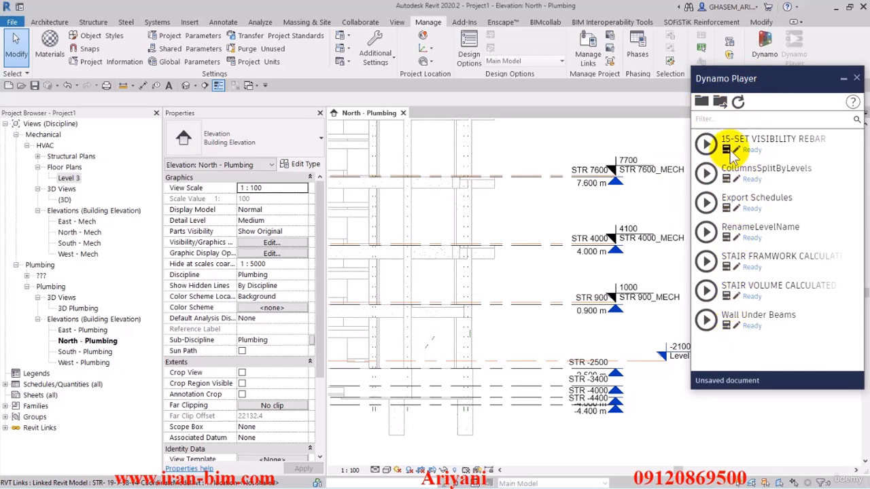
click(726, 238)
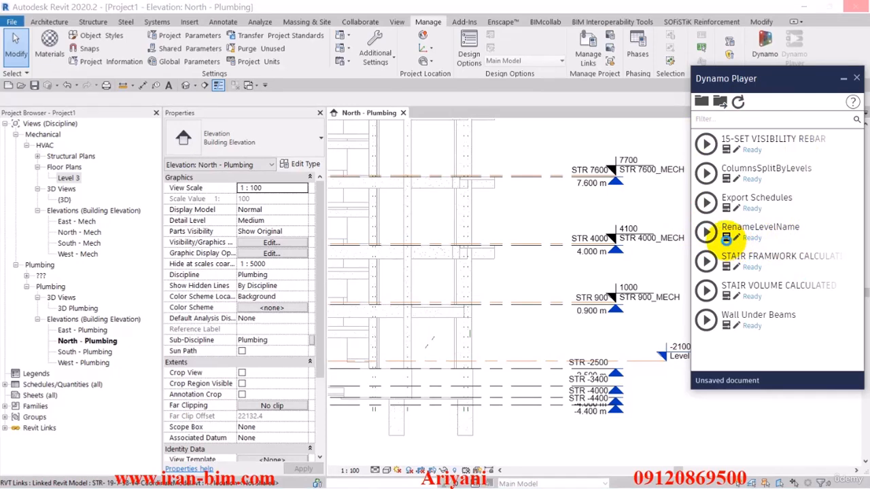
click(725, 238)
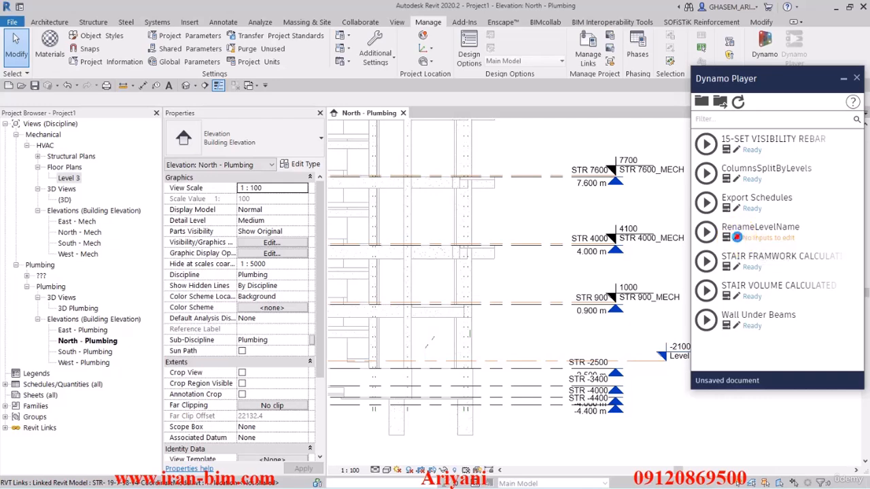
click(736, 237)
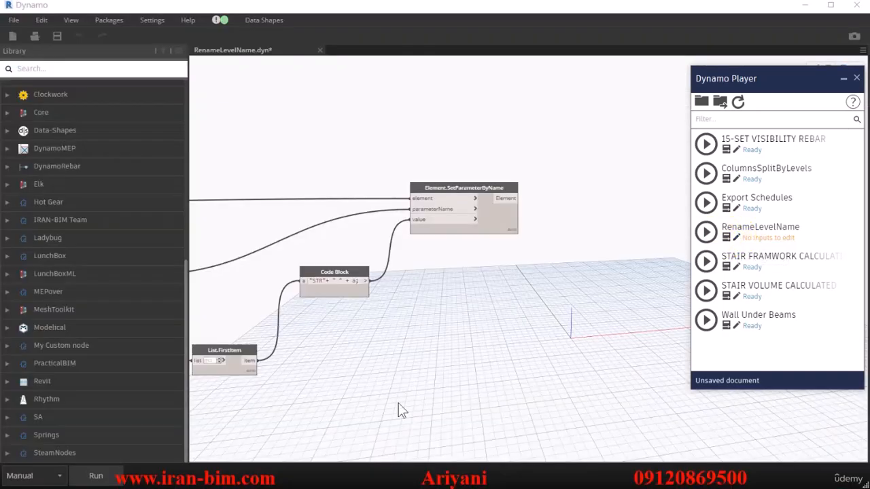
Step: Examine the RenameLevelName graph from the Categories node through to the Code Block and Element.SetParameterByName nodes
scroll(506, 257, down, 6)
middle_drag(491, 255, 636, 246)
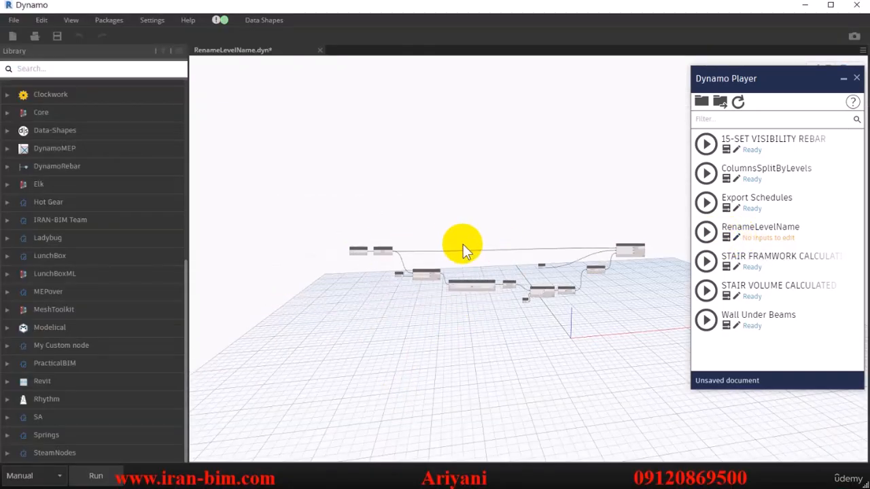
scroll(352, 252, up, 4)
scroll(352, 252, up, 5)
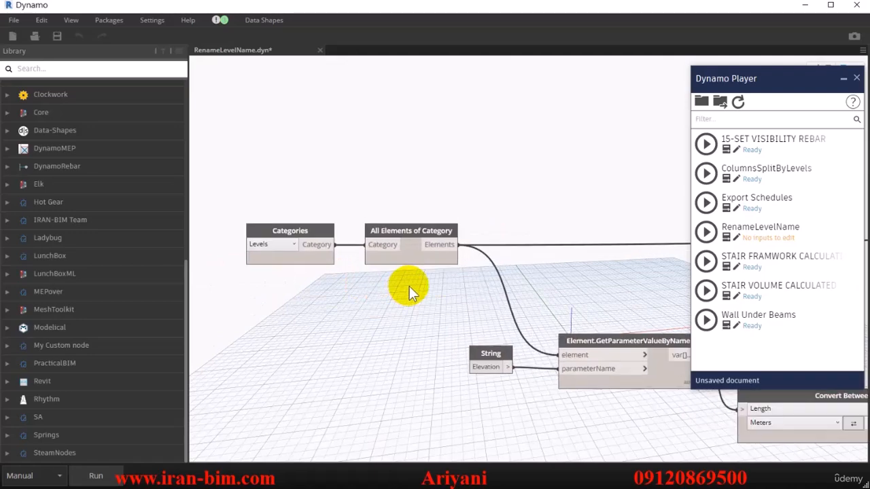
middle_drag(436, 284, 211, 258)
mouse_move(678, 252)
middle_down()
mouse_move(360, 228)
mouse_move(411, 216)
middle_up()
middle_drag(616, 300, 547, 291)
scroll(546, 291, up, 1)
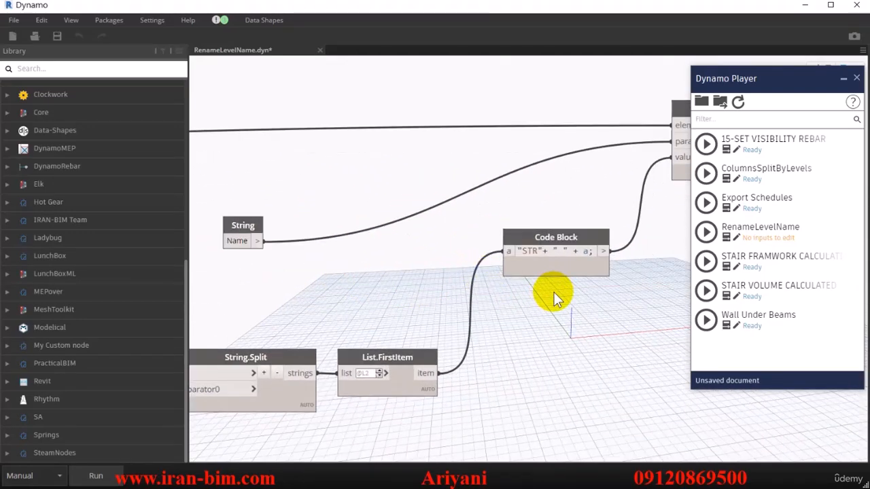
scroll(378, 292, down, 3)
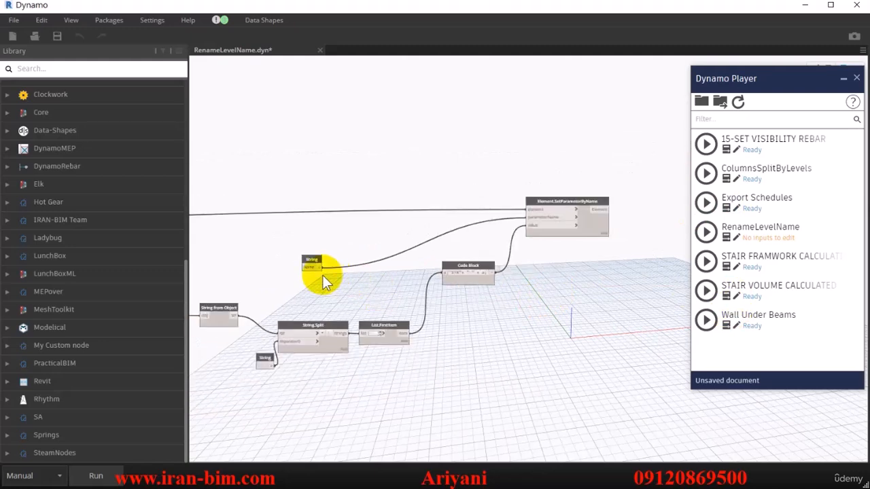
Step: Mark the Categories node set to Levels as a graph input
middle_drag(197, 273, 788, 289)
scroll(353, 256, up, 5)
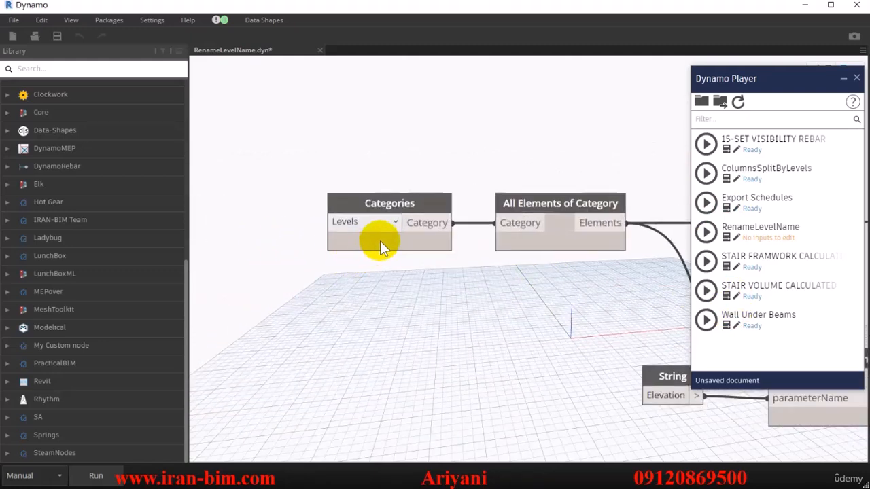
right_click(380, 240)
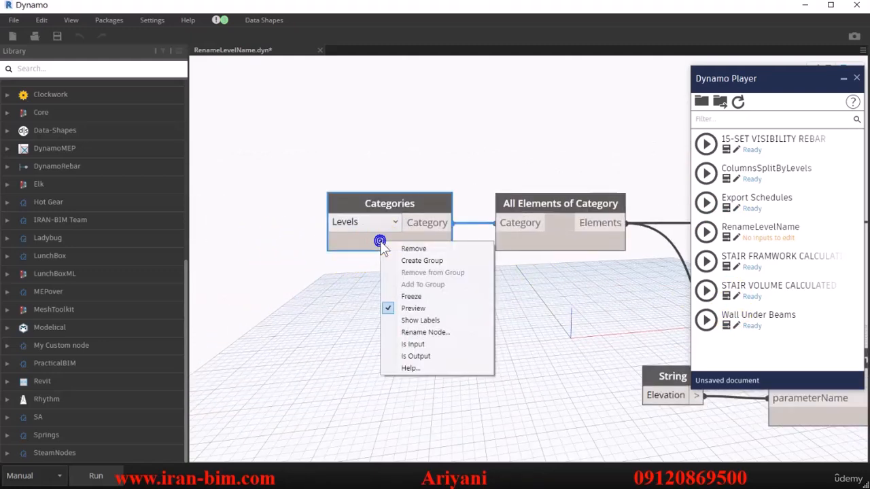
click(413, 345)
scroll(391, 258, down, 5)
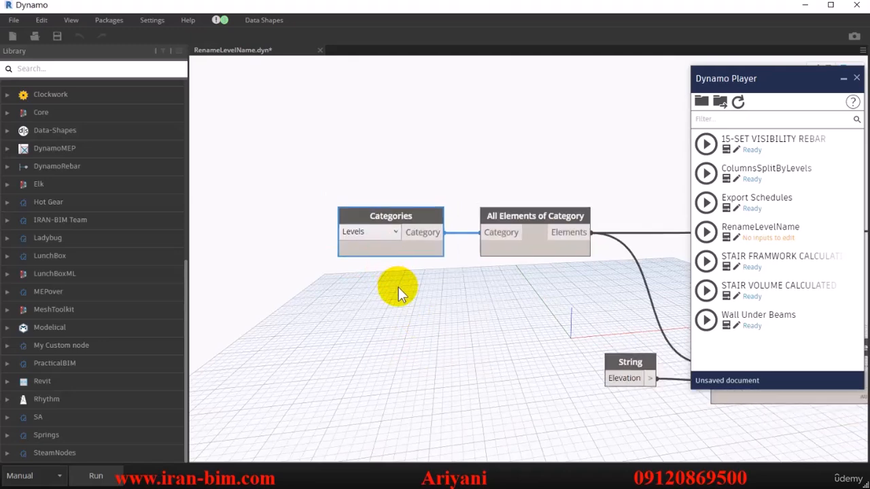
Step: Mark the Elevation String node feeding Element.GetParameterValueByName as a graph input
scroll(564, 377, up, 5)
middle_drag(564, 377, 346, 305)
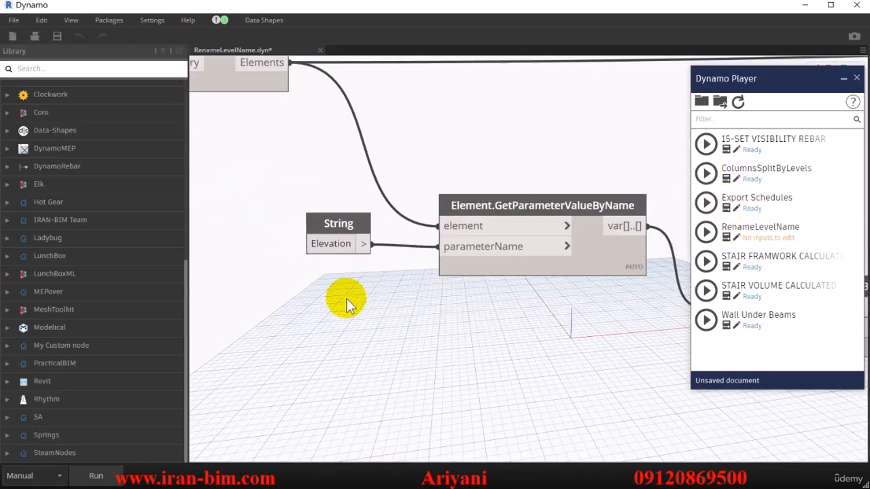
middle_drag(326, 239, 423, 265)
scroll(441, 265, up, 1)
click(428, 247)
right_click(426, 244)
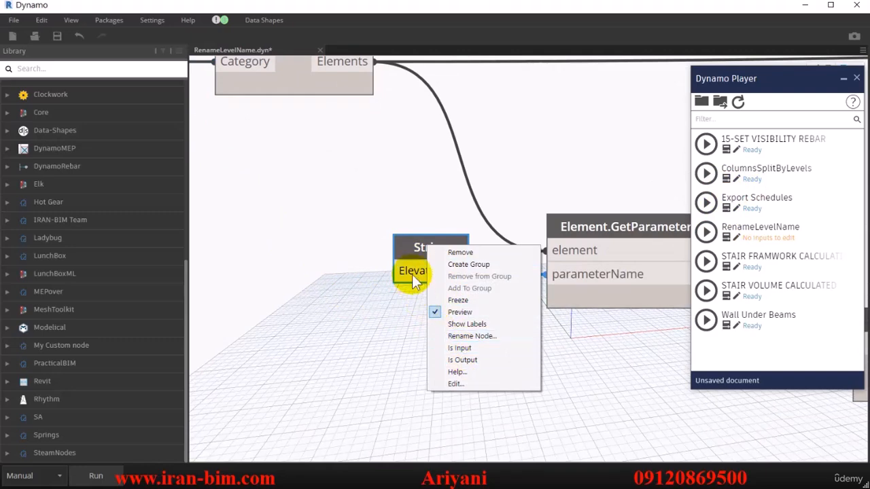
click(462, 346)
Step: Rename the Categories node as "دسته"
scroll(482, 333, down, 4)
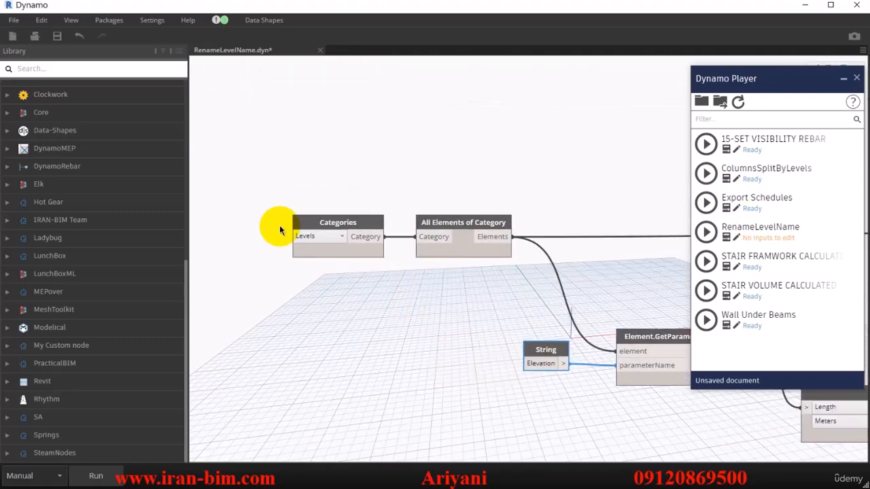
scroll(279, 225, up, 3)
double_click(355, 226)
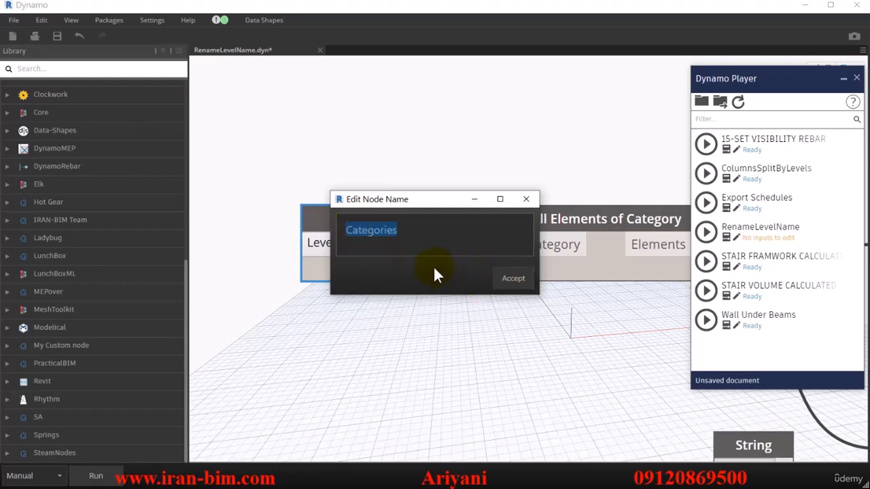
text(NSJI)
key(BackSpace)
key(BackSpace)
key(BackSpace)
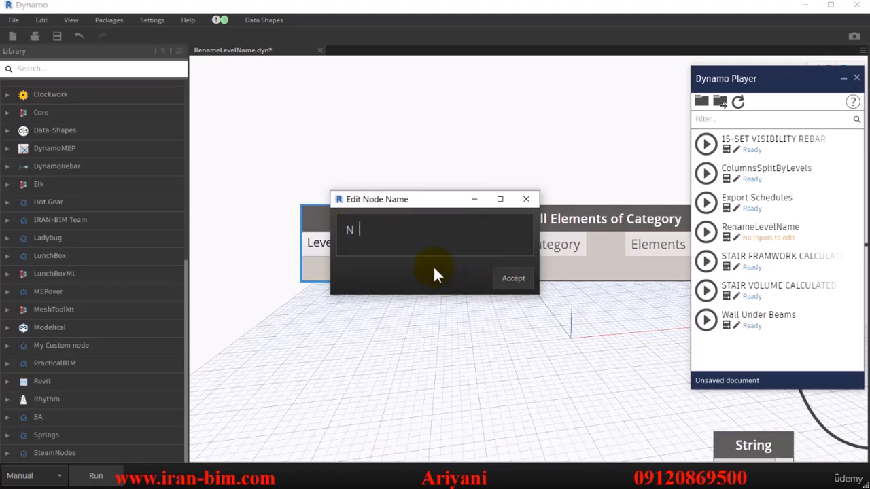
key(BackSpace)
text(دسته)
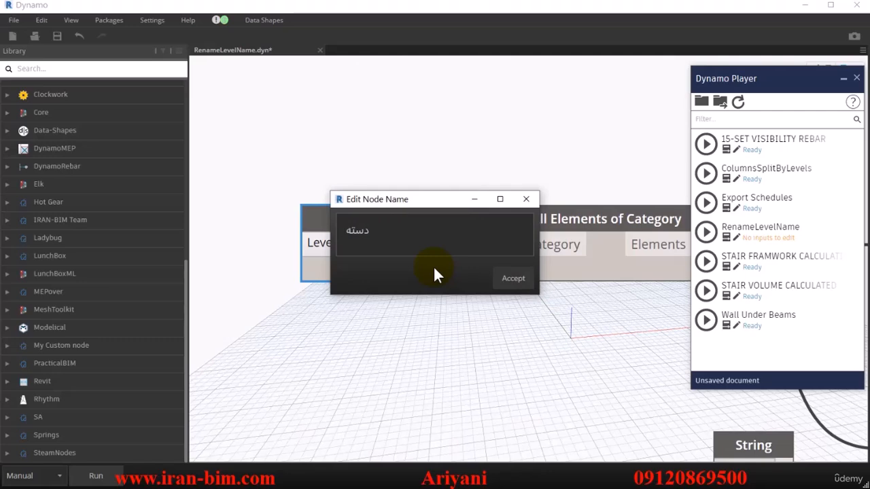
click(515, 279)
Step: Rename the Elevation String node as "پارامتر ورودی"
scroll(503, 286, down, 3)
scroll(413, 292, up, 5)
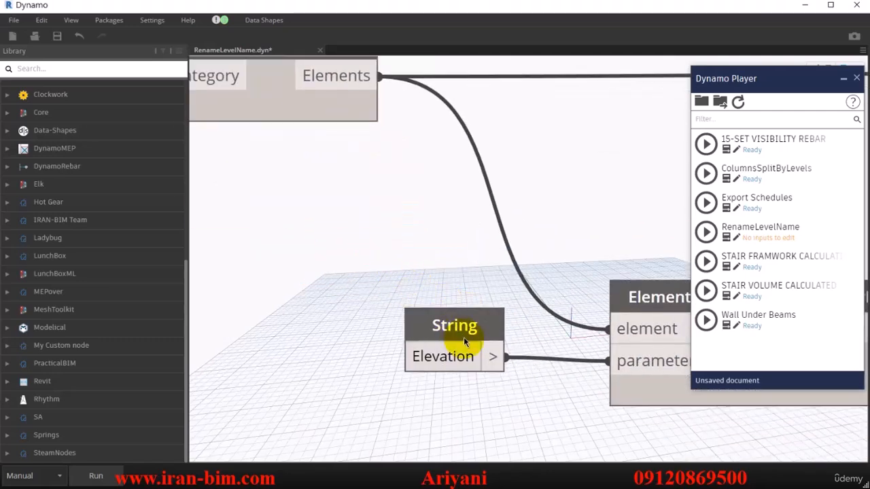
double_click(464, 337)
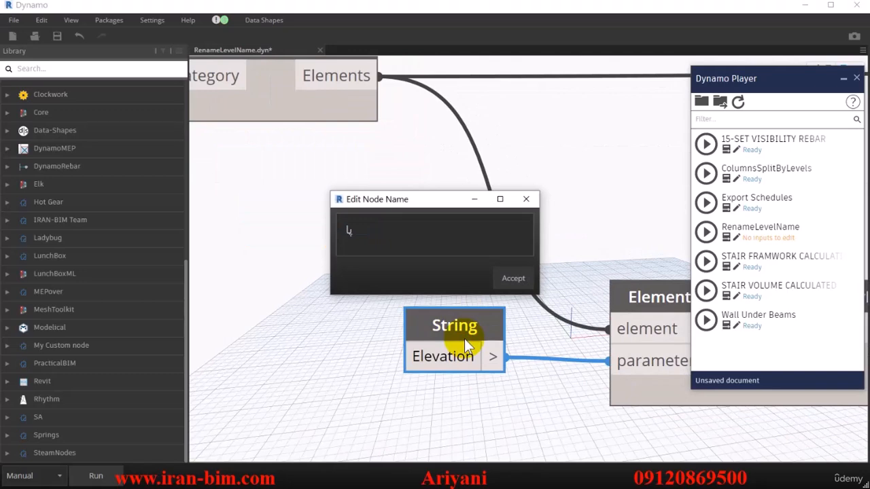
text(پارامتر ورودی)
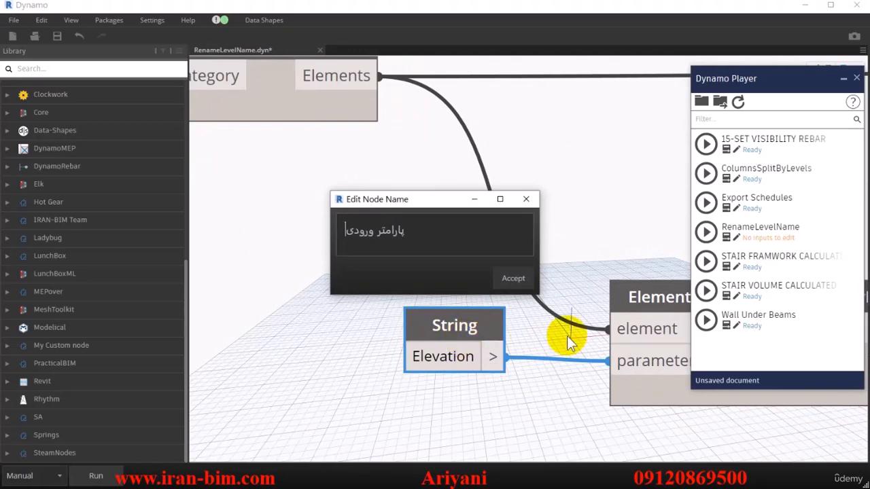
click(511, 278)
Step: Move the Name String node close to the parameterName input of Element.SetParameterByName and rename it "پارامتر خروجی"
scroll(353, 286, down, 5)
scroll(337, 252, up, 5)
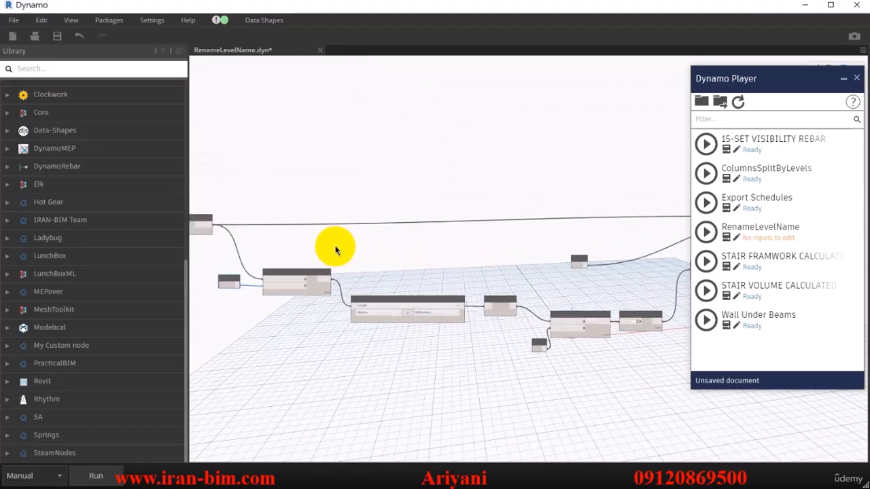
scroll(496, 303, up, 2)
middle_drag(475, 296, 426, 292)
middle_drag(685, 275, 462, 281)
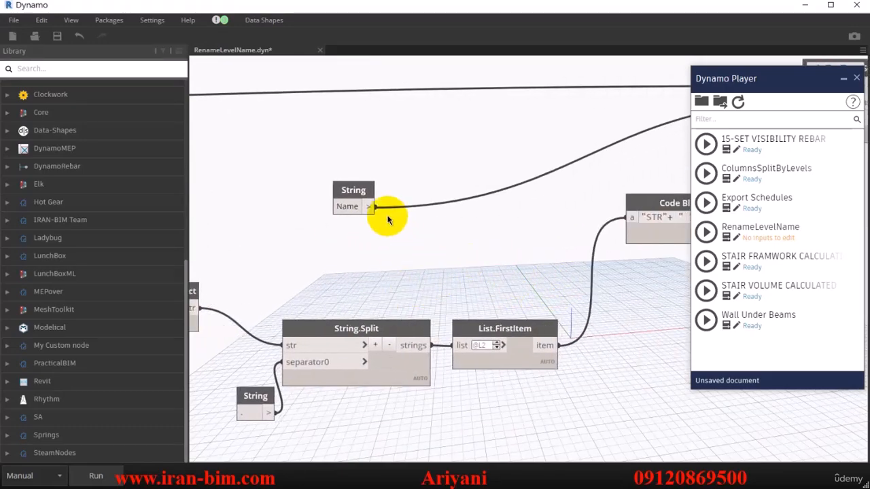
middle_drag(380, 212, 311, 305)
drag(291, 286, 615, 233)
middle_drag(607, 233, 420, 237)
scroll(419, 237, up, 1)
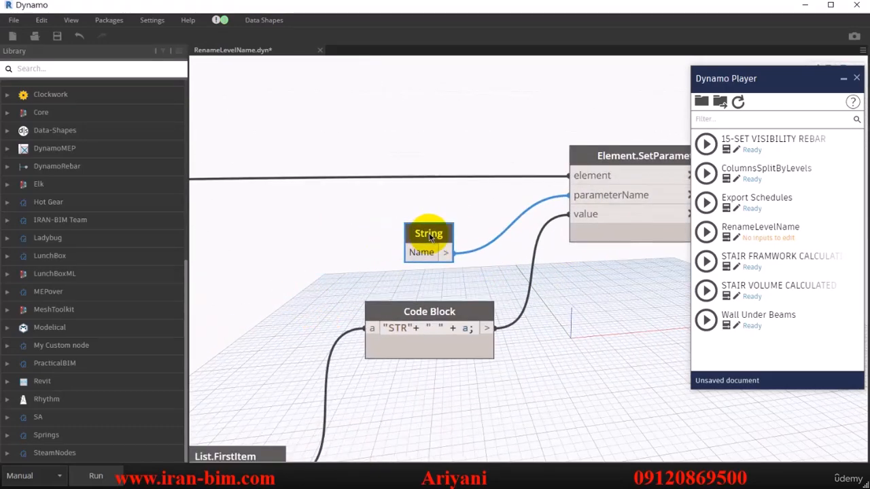
drag(446, 226, 484, 206)
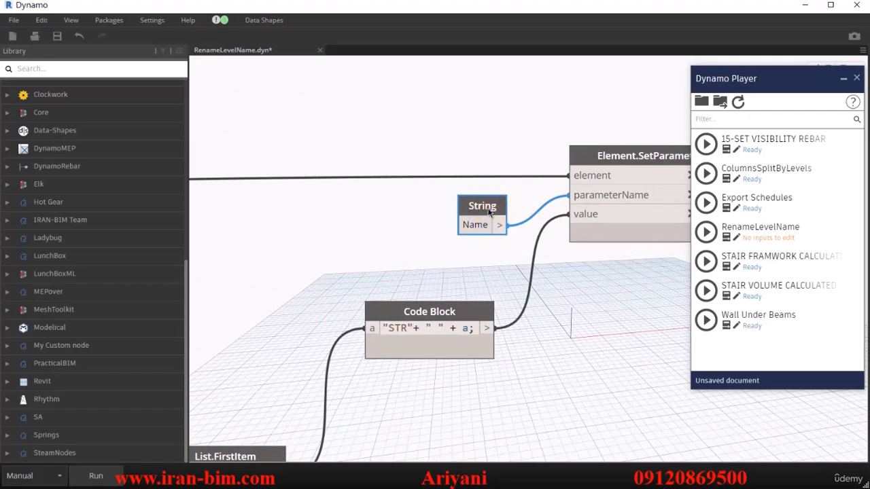
double_click(483, 206)
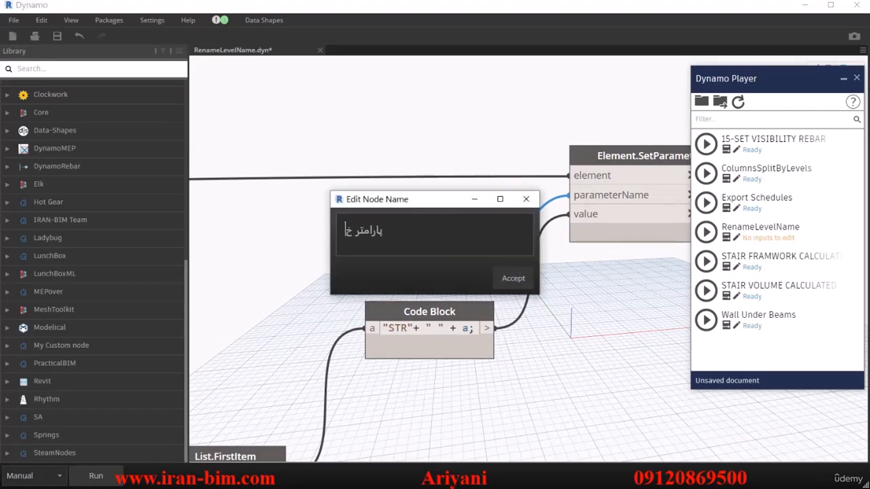
click(517, 277)
Step: Replace the fixed "STR" text in the Code Block with the variable NAME, so it reads NAME+ " " + a;
middle_drag(411, 328, 456, 265)
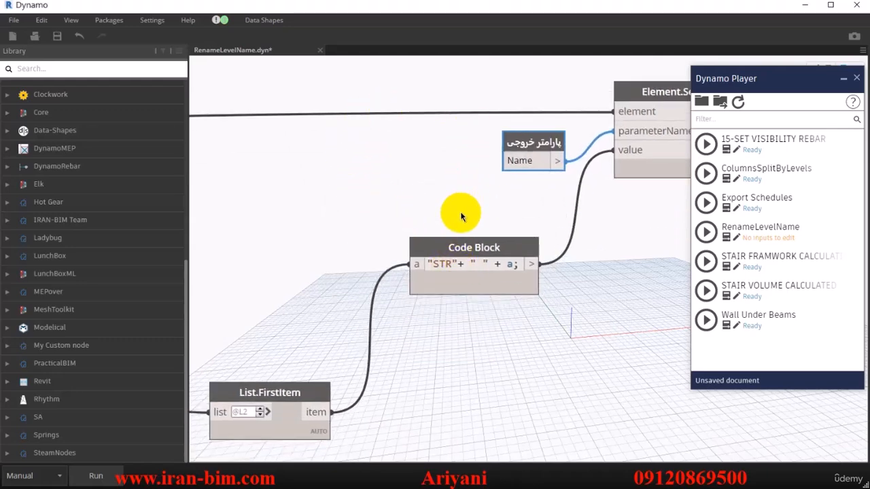
double_click(443, 264)
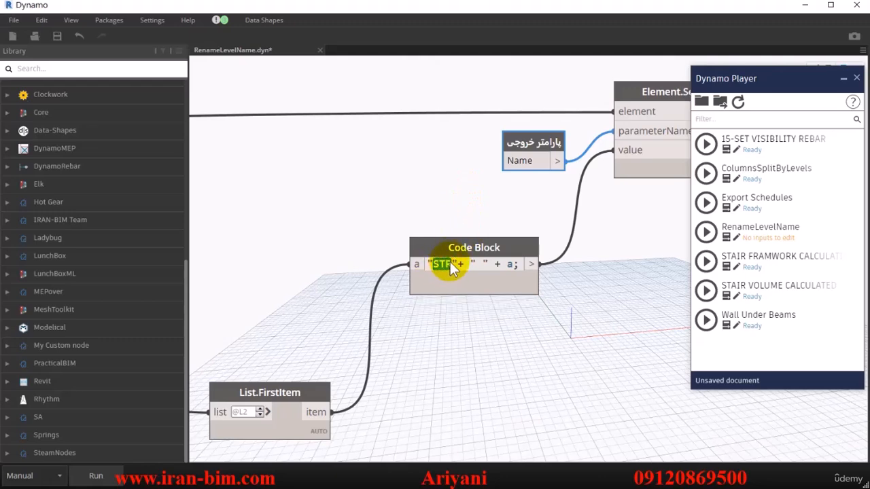
drag(456, 264, 425, 265)
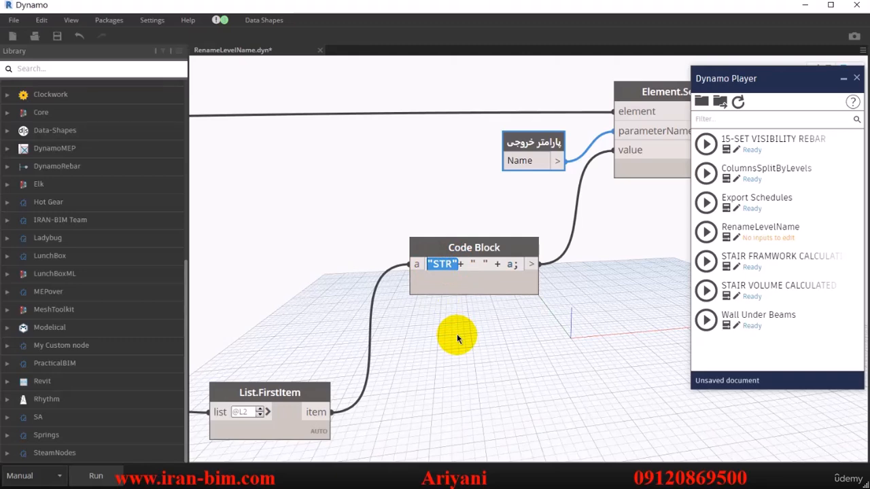
text(NAME)
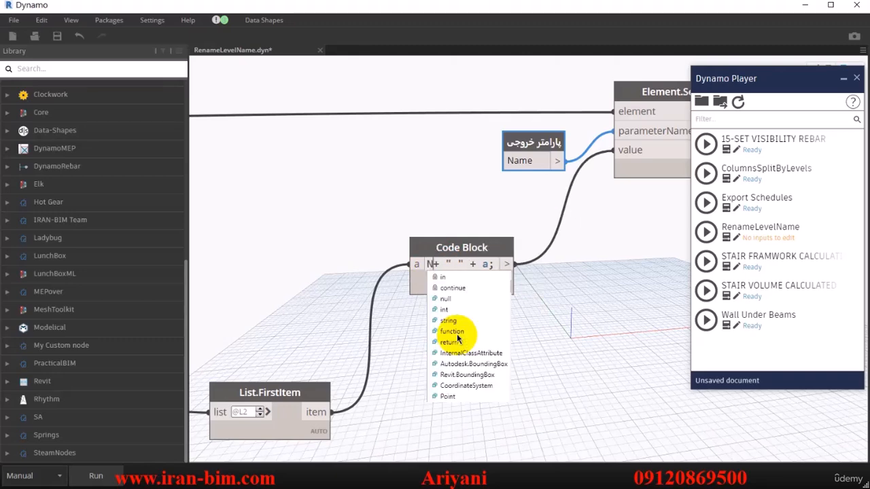
click(464, 339)
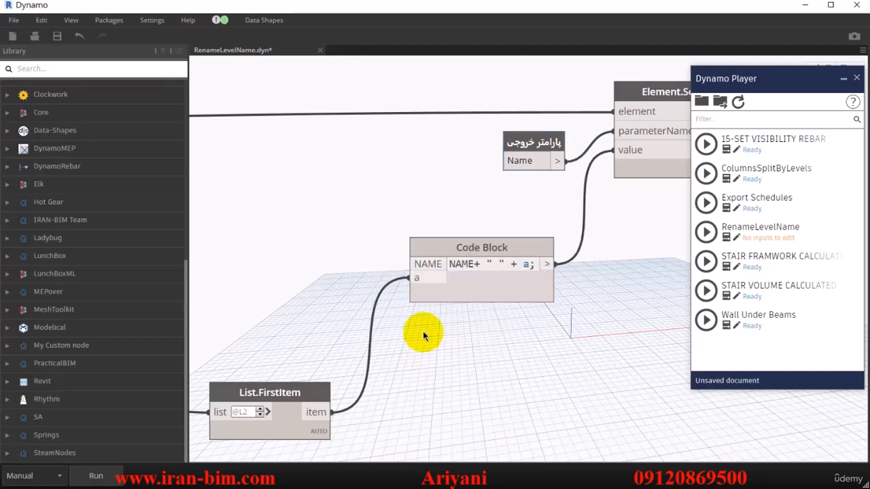
Step: Add a new String node beside the Code Block, in the empty space before its NAME input
middle_drag(424, 334, 447, 351)
right_click(312, 235)
text(string)
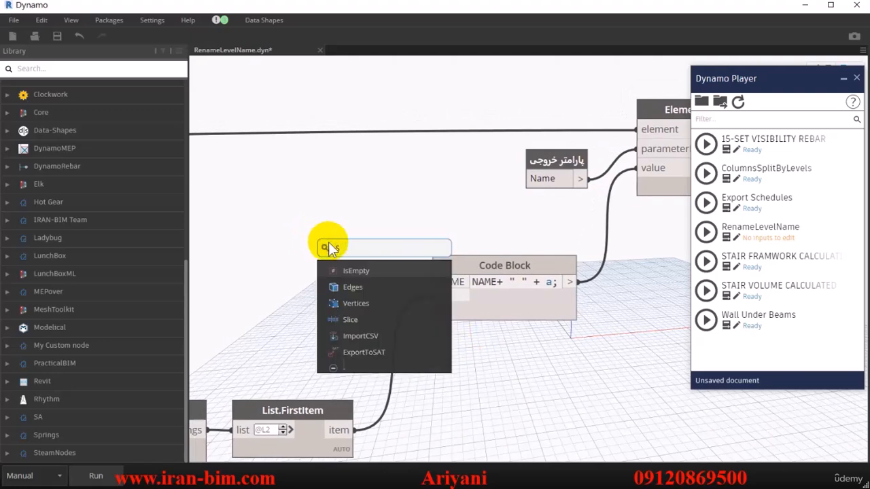
click(354, 265)
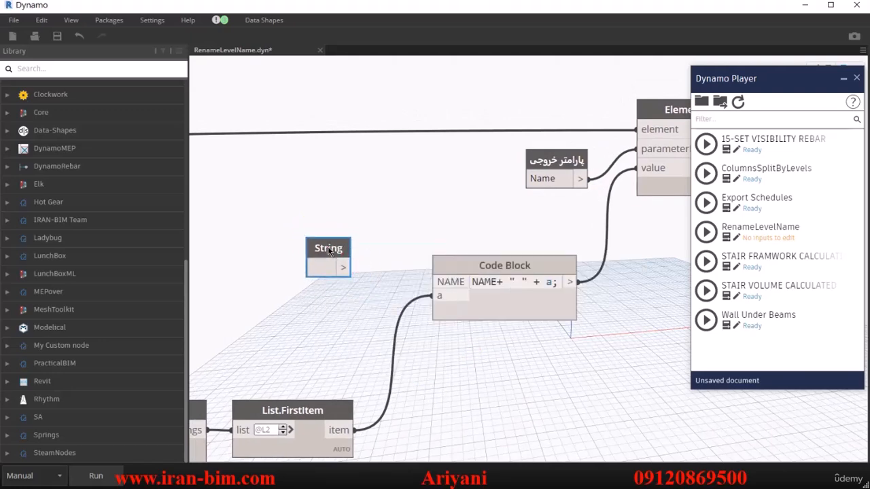
Step: Rename the new empty String node as "پیشوند"
double_click(328, 248)
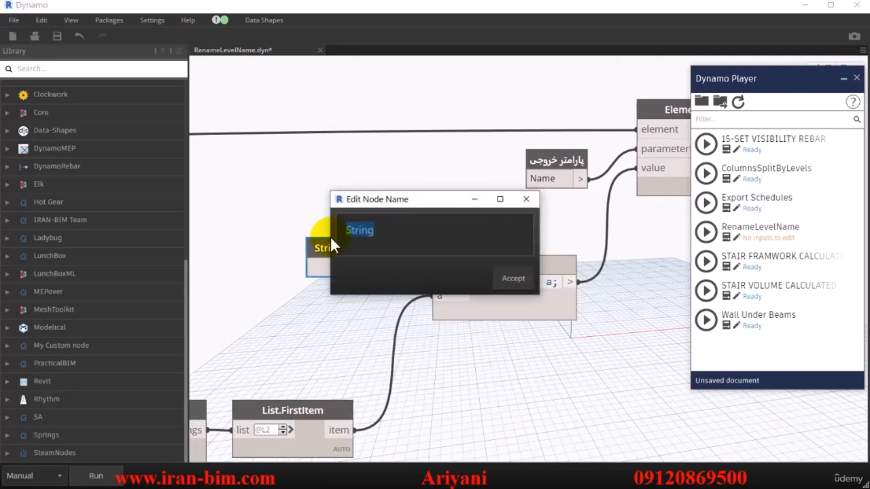
text(پسوند)
key(BackSpace)
text(پیش)
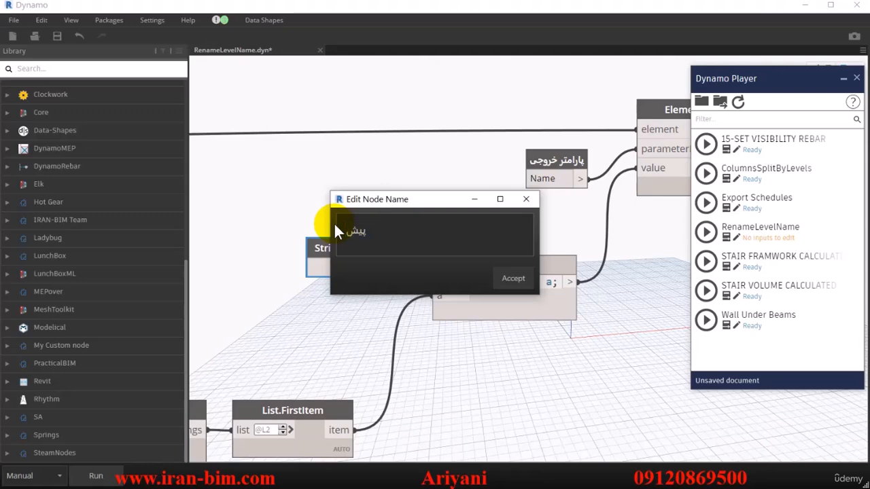
text(وند)
click(513, 278)
click(324, 254)
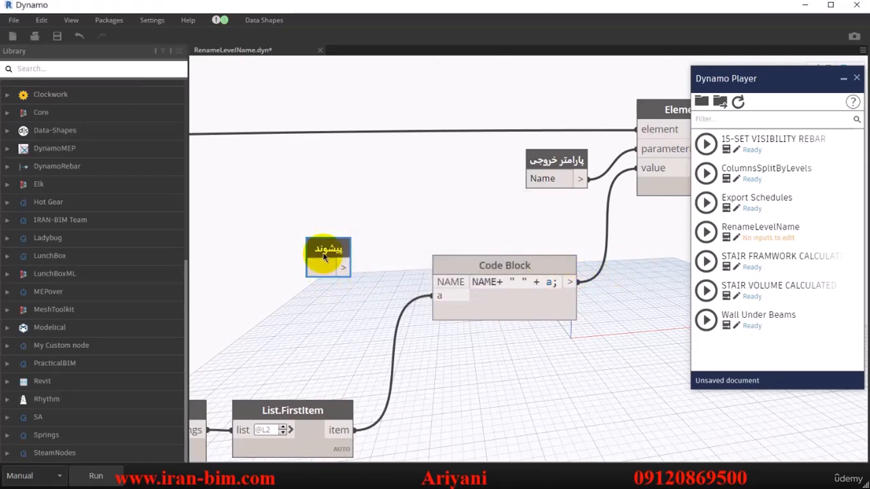
Step: Mark the "پیشوند" String node as an input and connect its output to the Code Block's NAME input
right_click(327, 250)
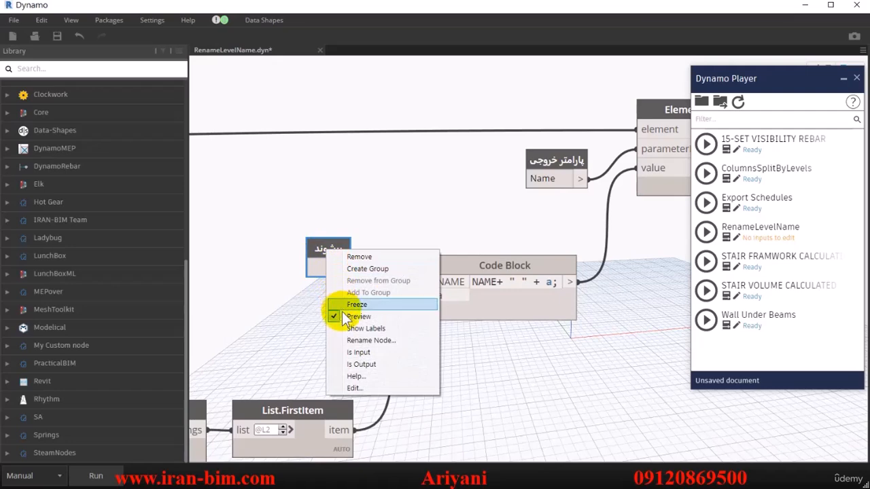
click(356, 352)
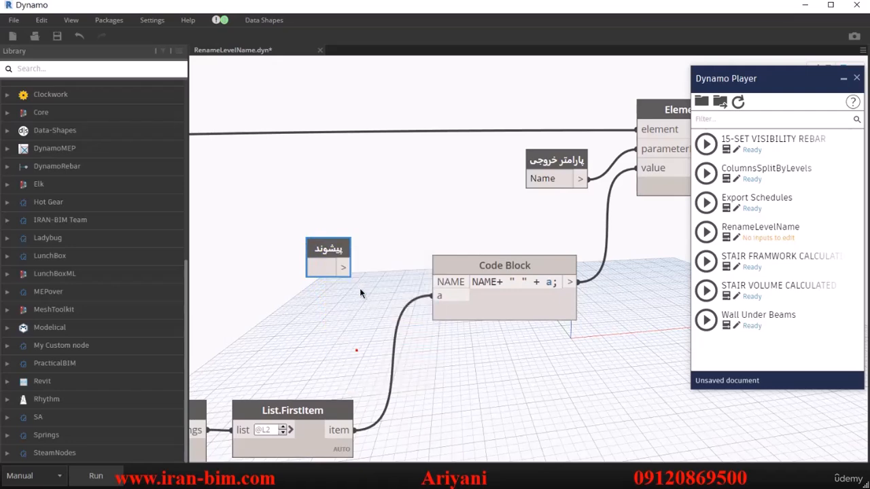
click(435, 280)
Step: Enter MEC as the text of the "پیشوند" String node
click(326, 268)
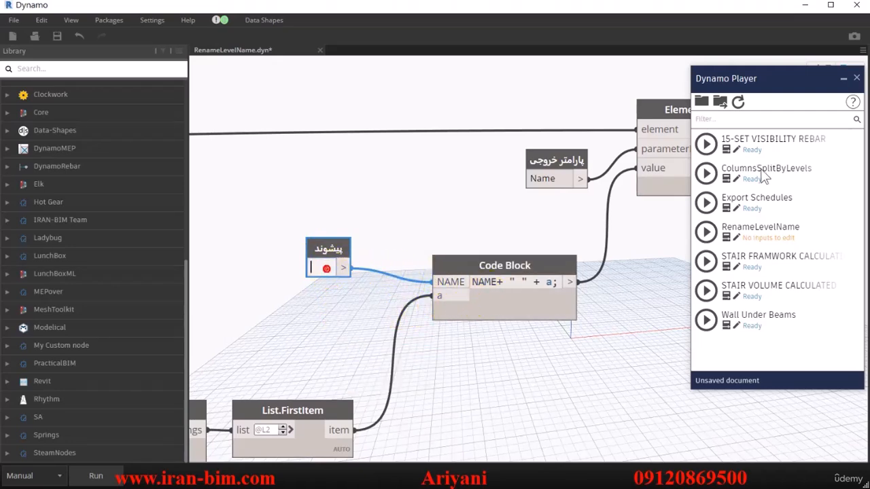
text(M)
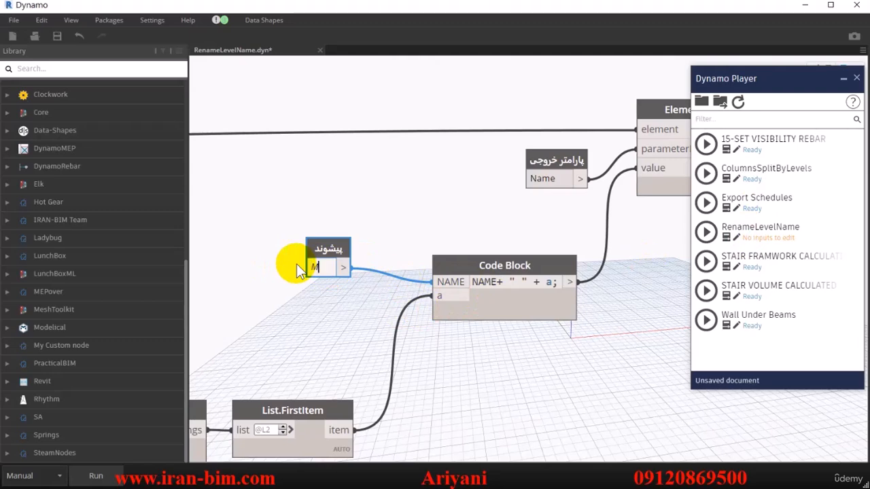
text(ECH)
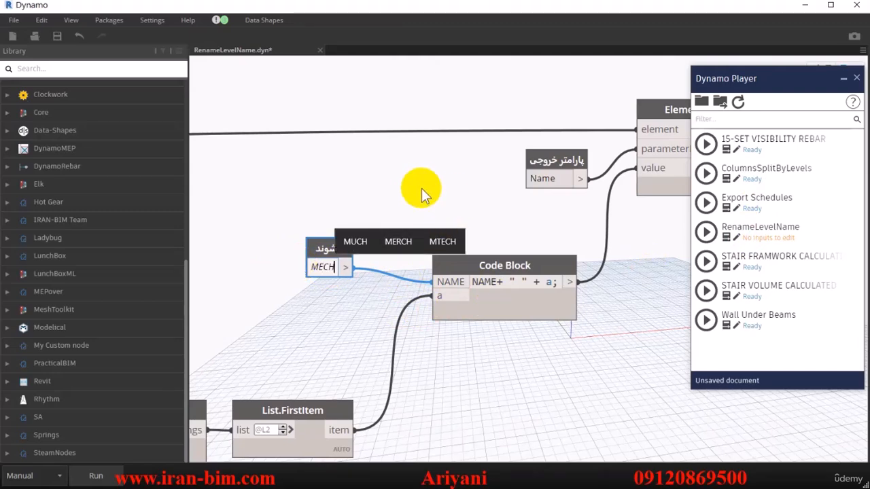
key(BackSpace)
click(417, 191)
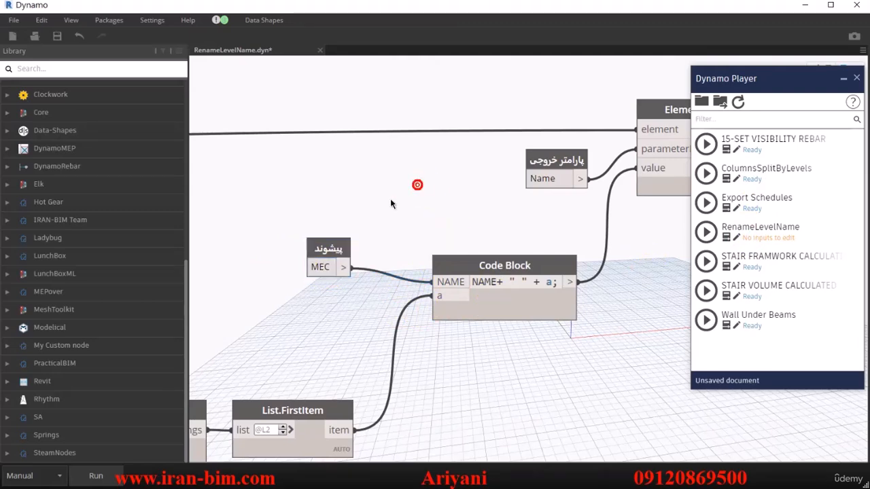
Step: Save the RenameLevelName graph and close Dynamo to return to Revit
scroll(388, 197, down, 5)
middle_drag(334, 182, 430, 181)
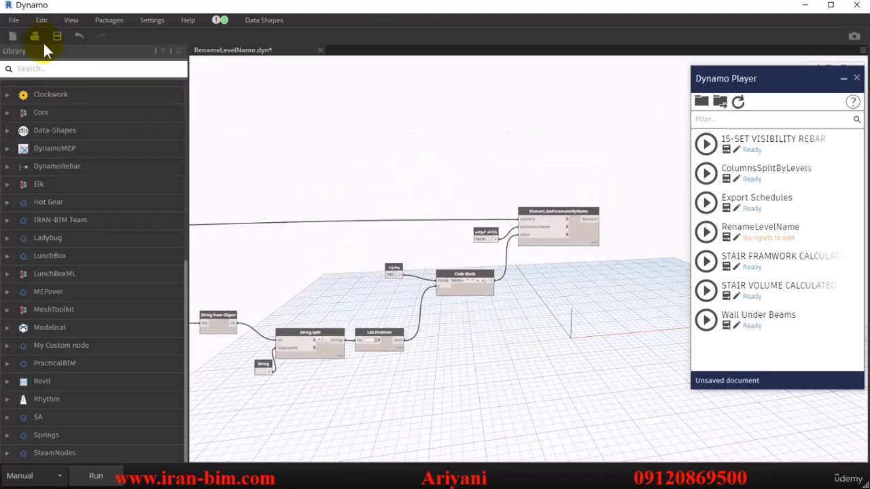
click(57, 37)
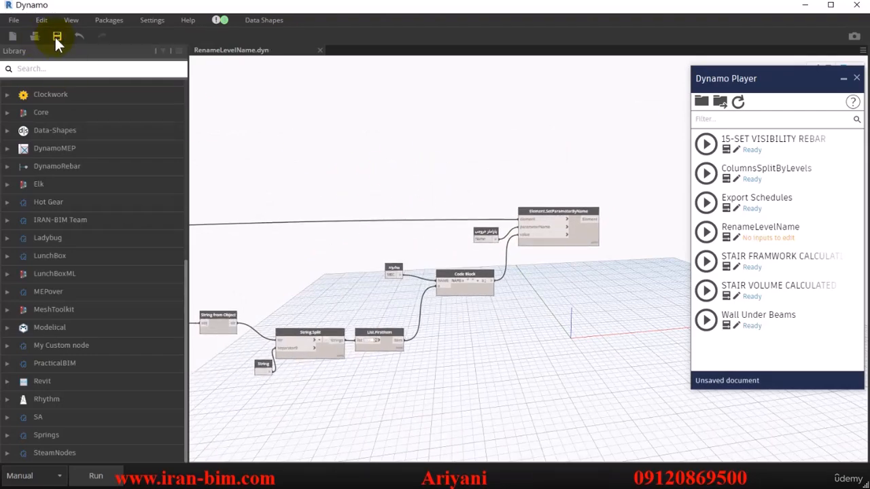
click(856, 7)
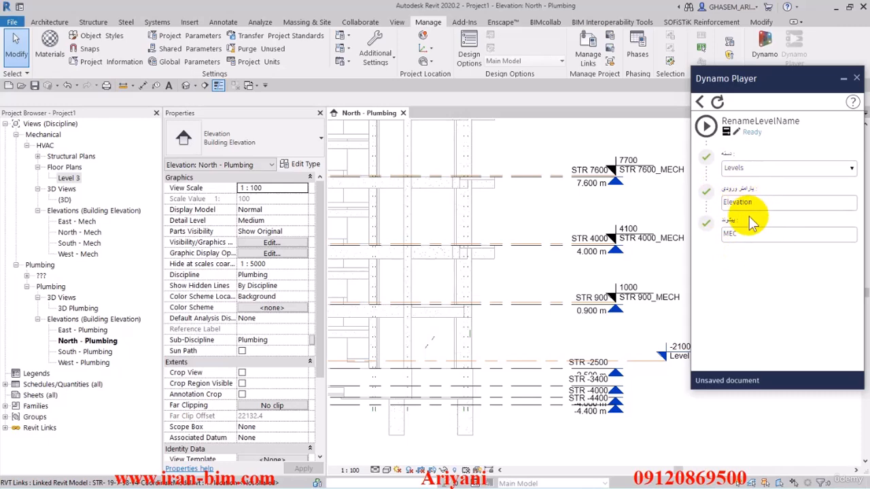
Step: Start a new floor plan view and duplicate its Floor Plan view type under the name PLUMBING PLAN
scroll(563, 229, down, 4)
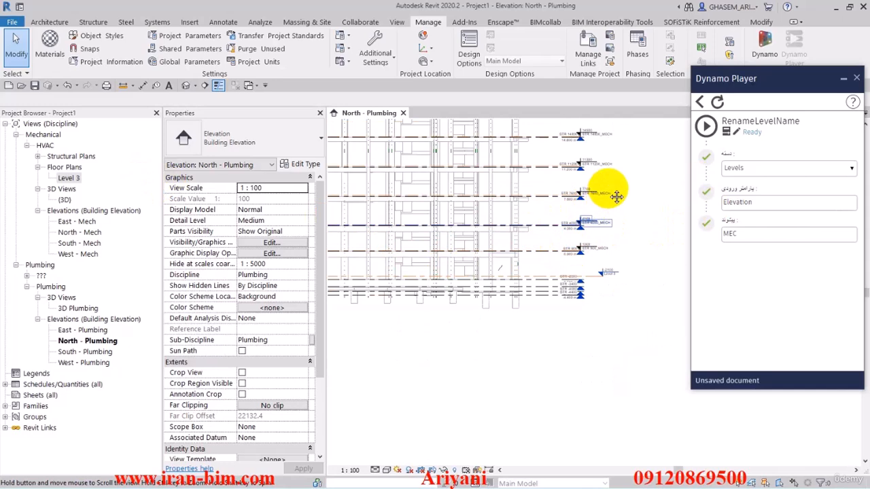
scroll(582, 216, up, 2)
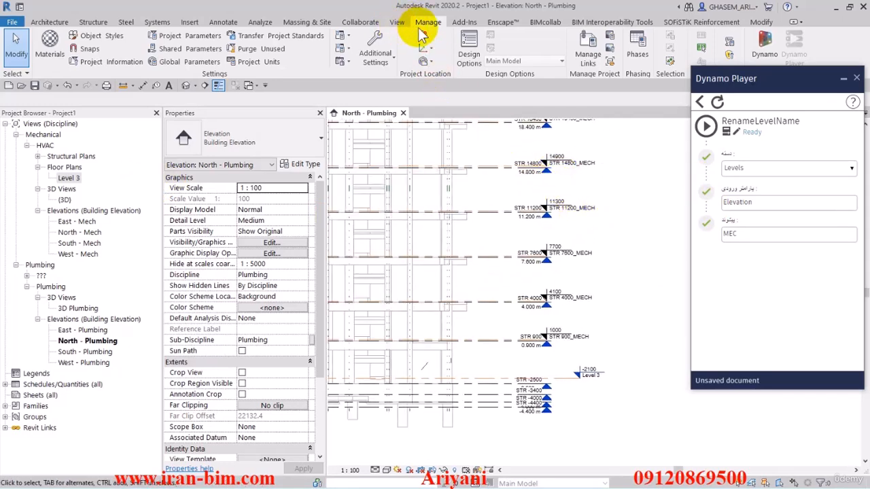
click(396, 22)
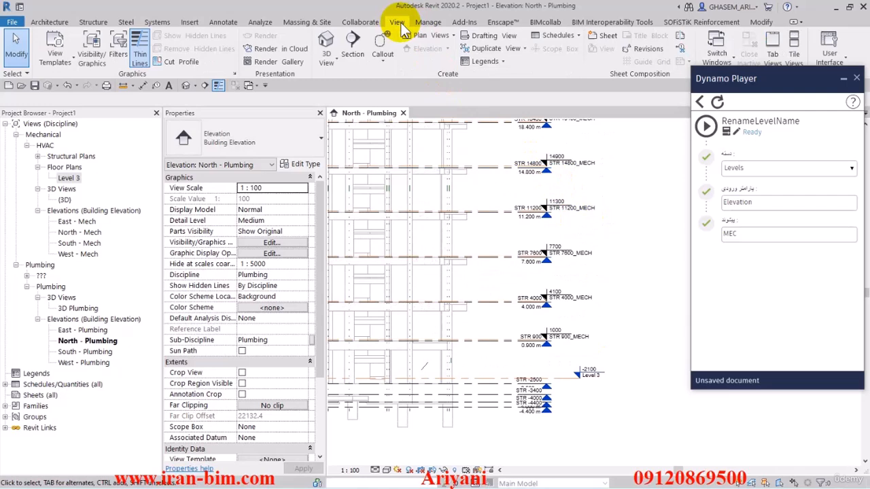
click(440, 35)
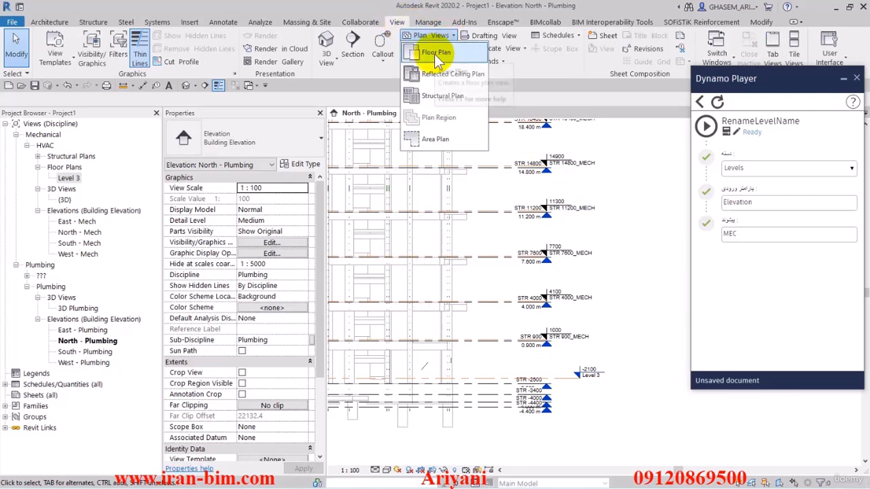
click(437, 54)
drag(431, 72, 429, 93)
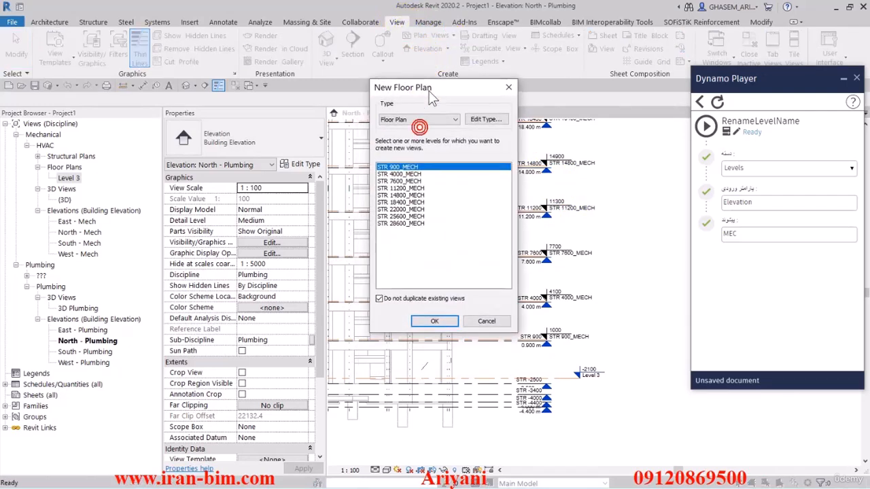
click(485, 119)
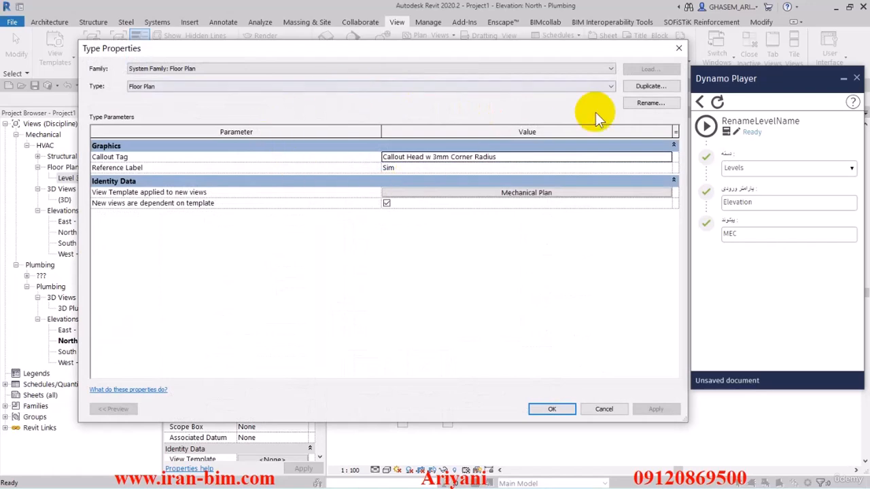
click(650, 86)
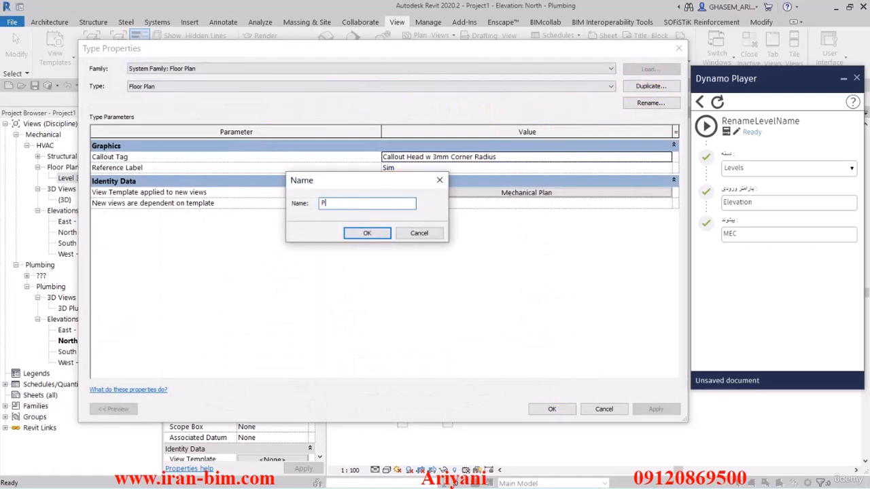
text(PLUM)
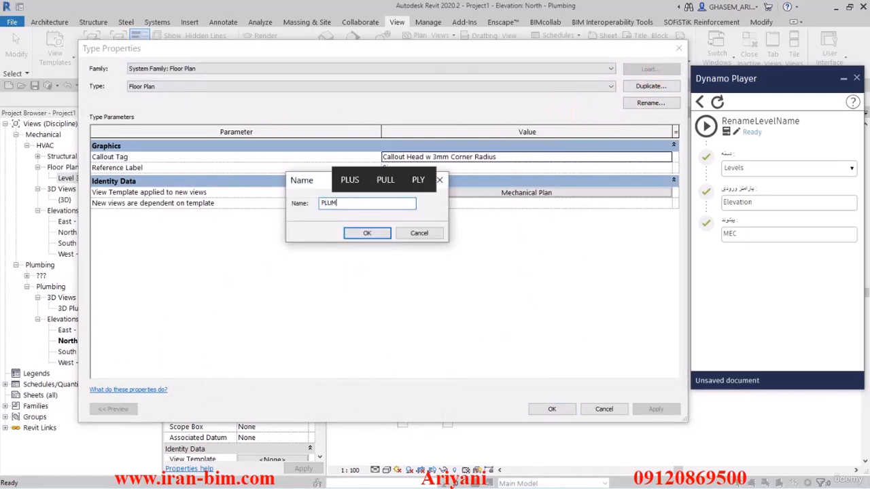
text(BING PLAN)
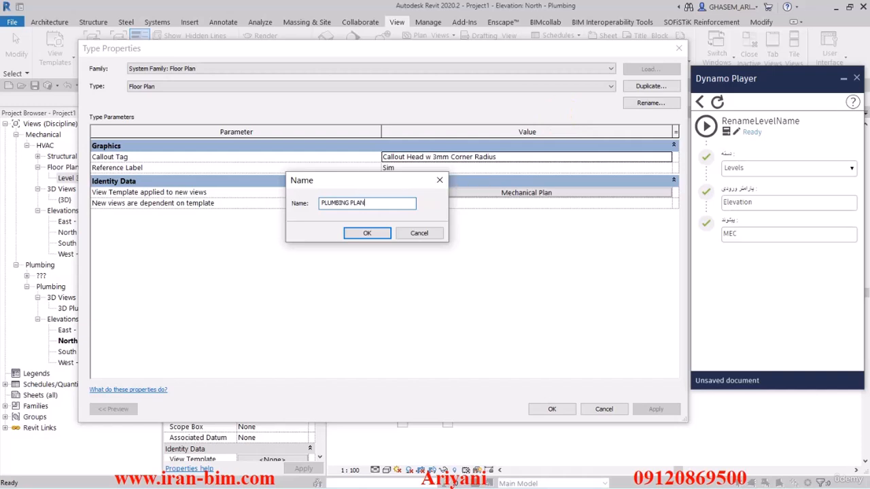
drag(373, 204, 290, 206)
click(361, 233)
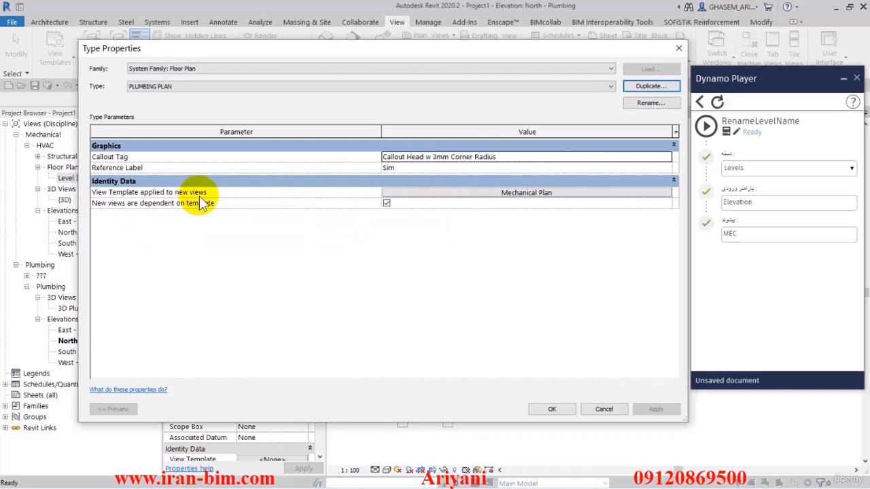
Step: Assign the Plumbing Plan view template to new views of the PLUMBING PLAN type and confirm the type properties
click(460, 194)
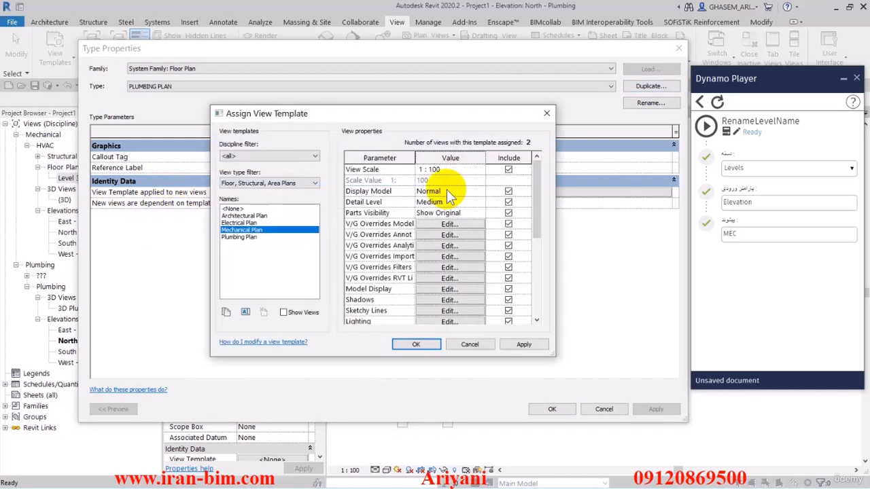
click(245, 238)
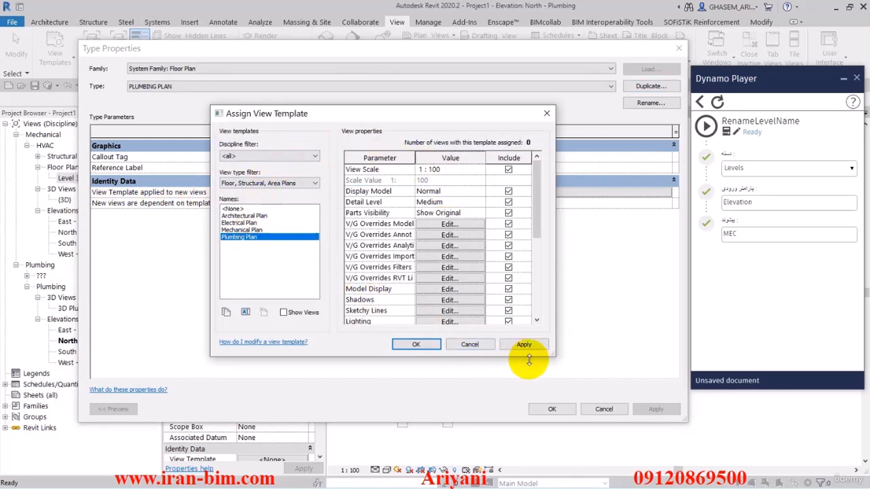
drag(549, 360, 587, 439)
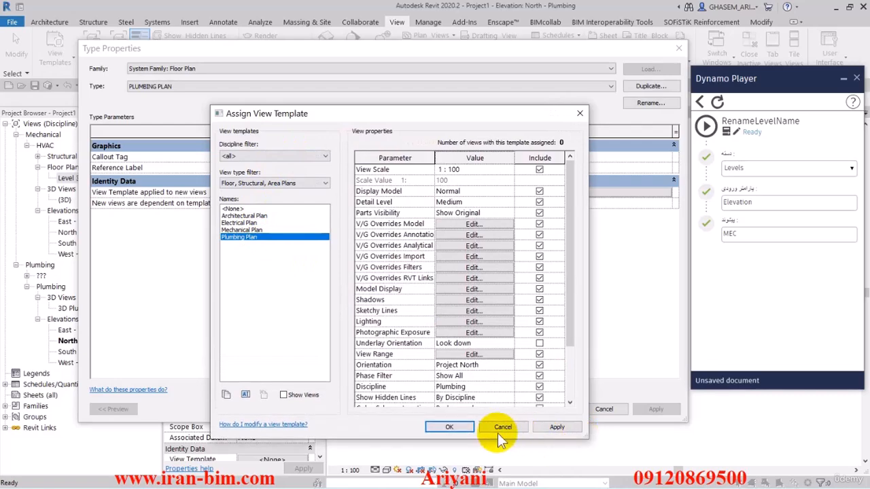
drag(335, 107, 296, 18)
click(402, 375)
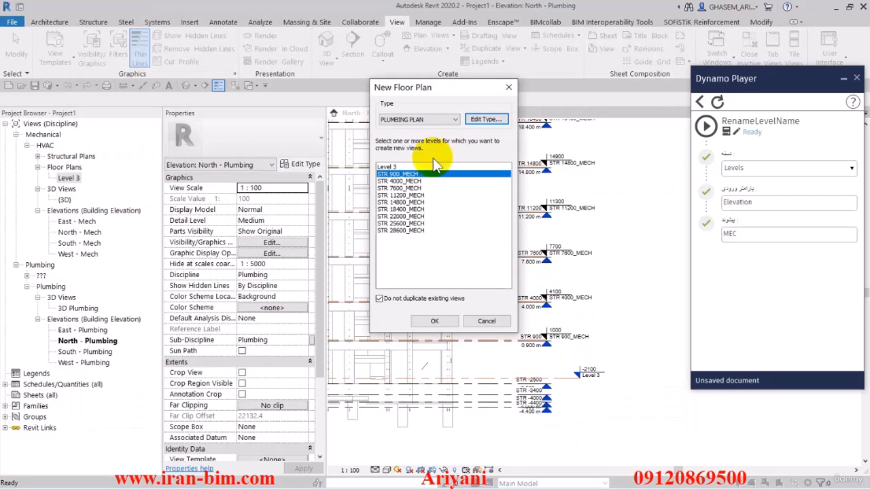
Step: Create PLUMBING PLAN floor plans for all listed levels, from Level 3 through STR 28600_MECH
click(394, 167)
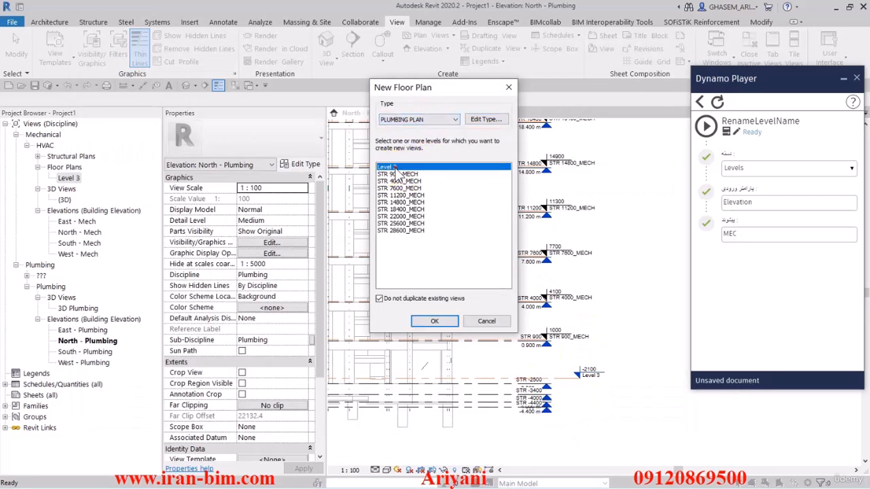
shift+click(401, 231)
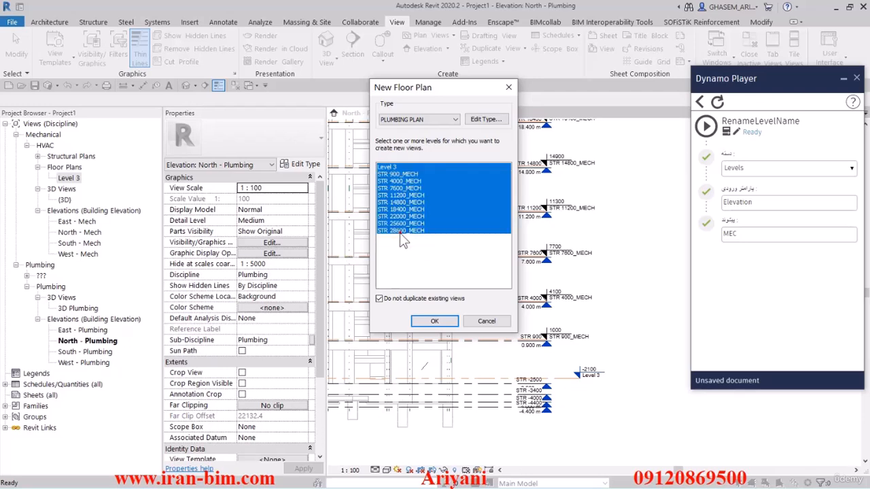
click(434, 322)
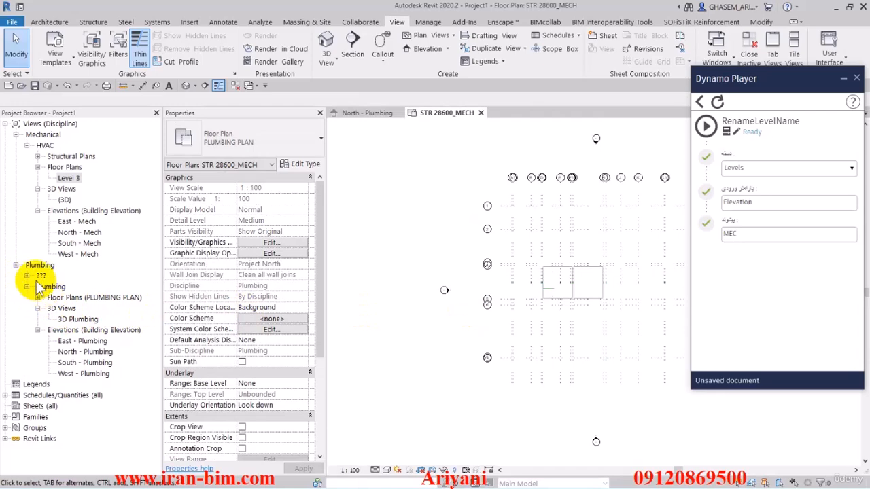
Step: Delete the Level 3 floor plan under HVAC and the Level 3 ceiling plan in the "???" group under Plumbing
right_click(64, 178)
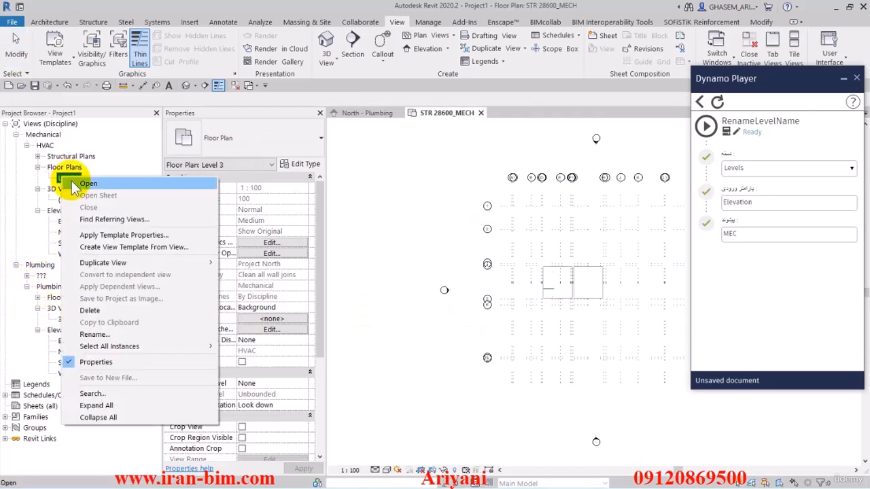
click(90, 310)
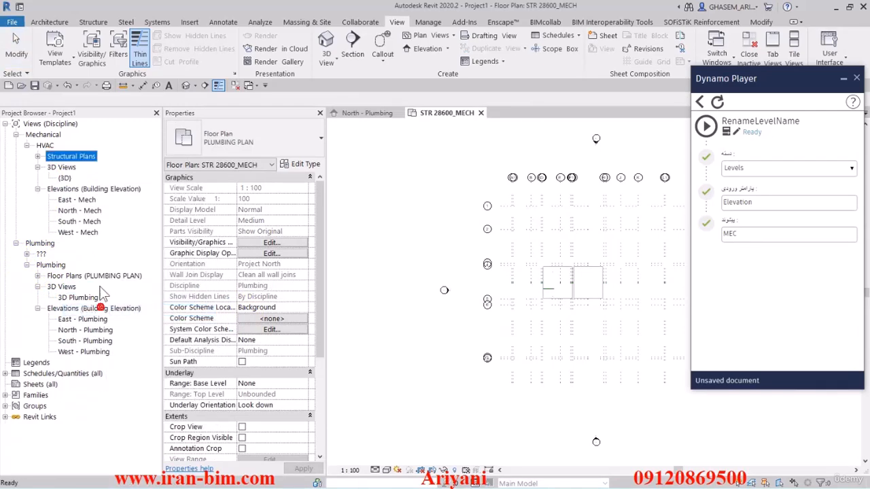
click(38, 275)
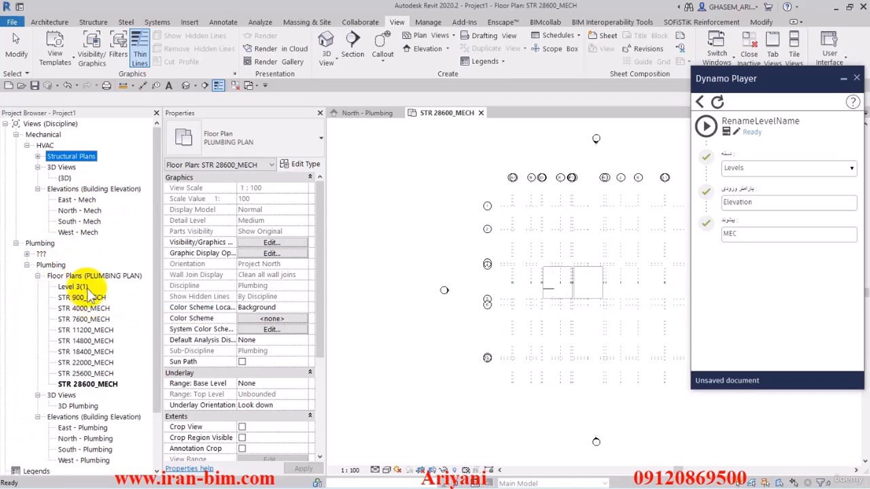
click(27, 254)
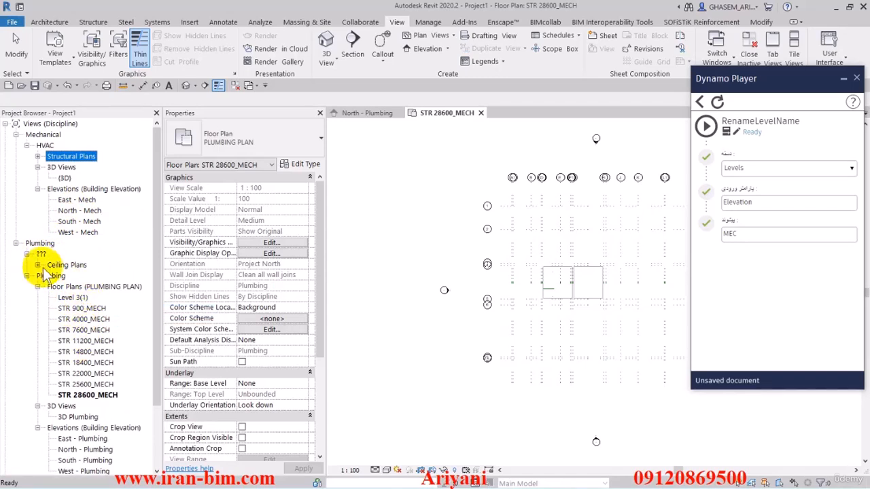
click(37, 265)
click(68, 275)
right_click(68, 276)
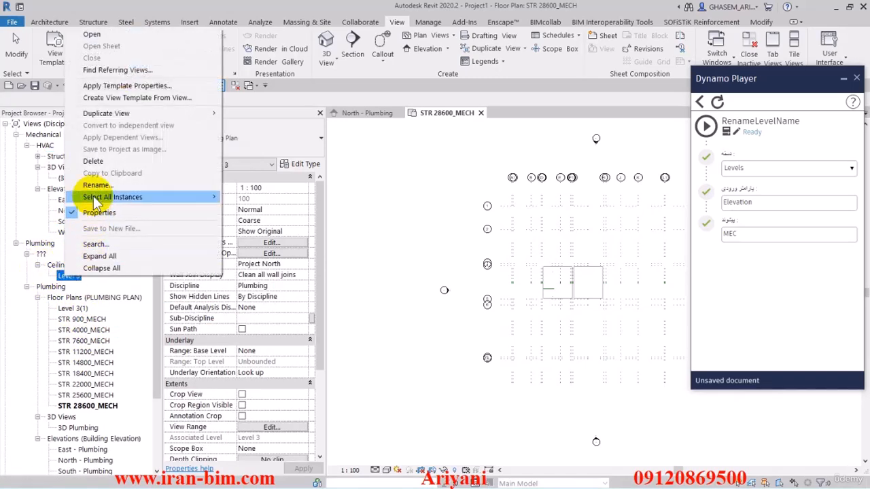
click(93, 162)
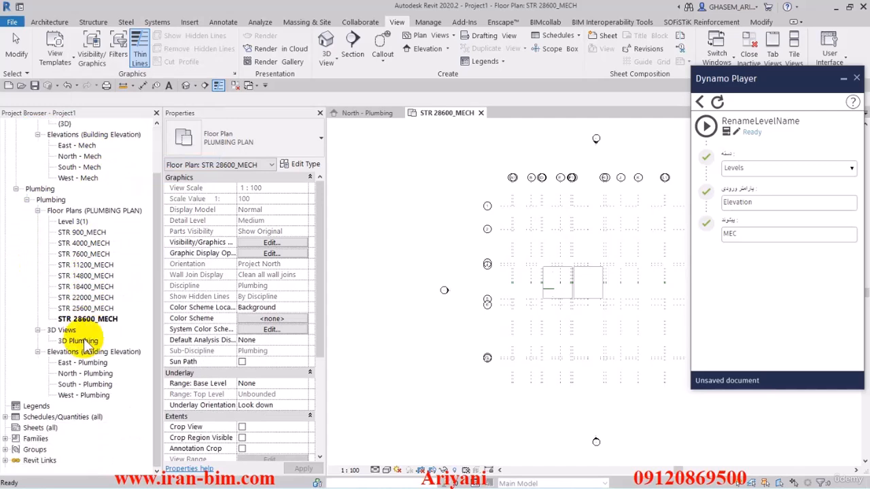
Step: Remove the view template from all ten PLUMBING PLAN floor plans, Level 3(1) through STR 28600_MECH, by assigning <None>
click(72, 222)
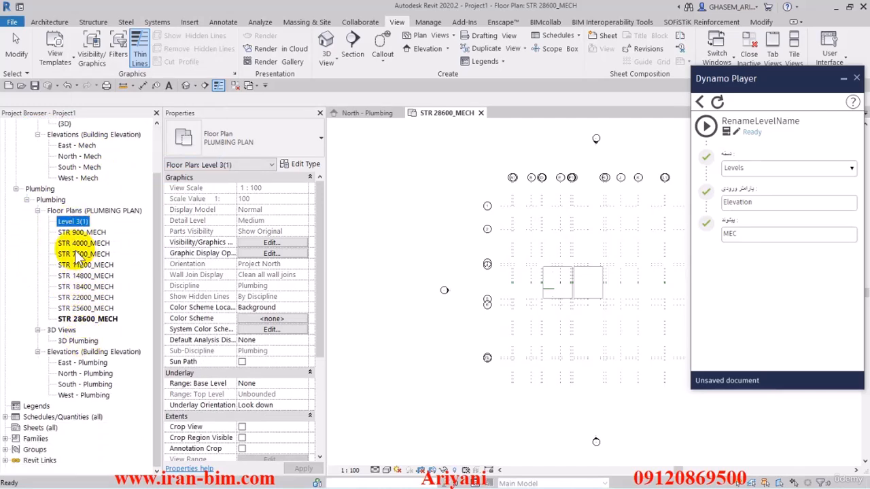
shift+click(85, 318)
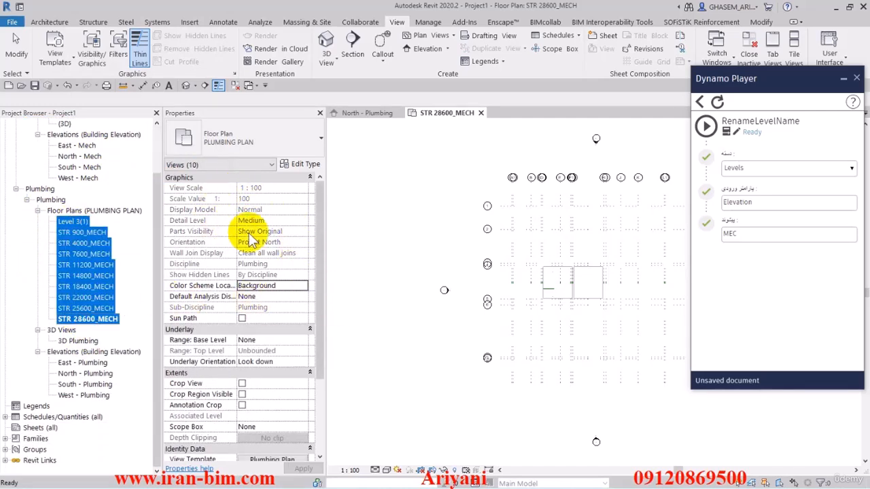
scroll(320, 270, down, 5)
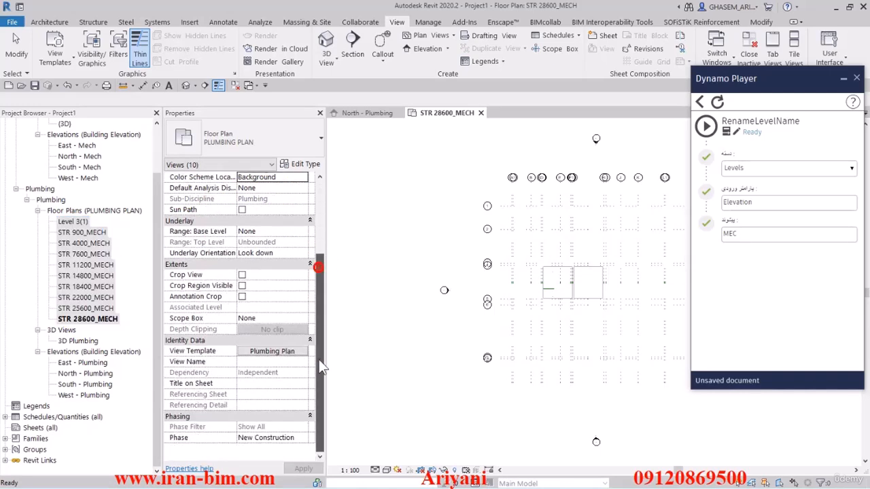
click(285, 351)
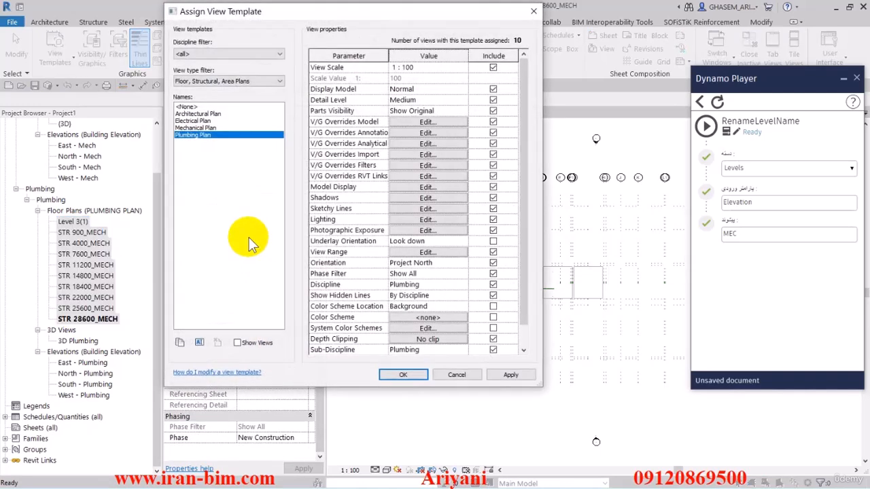
click(190, 107)
click(405, 376)
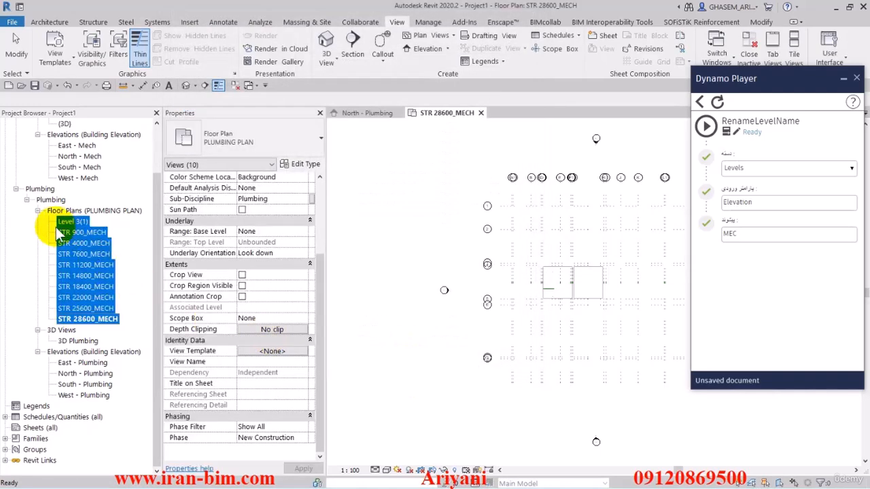
click(367, 314)
middle_drag(411, 253, 399, 256)
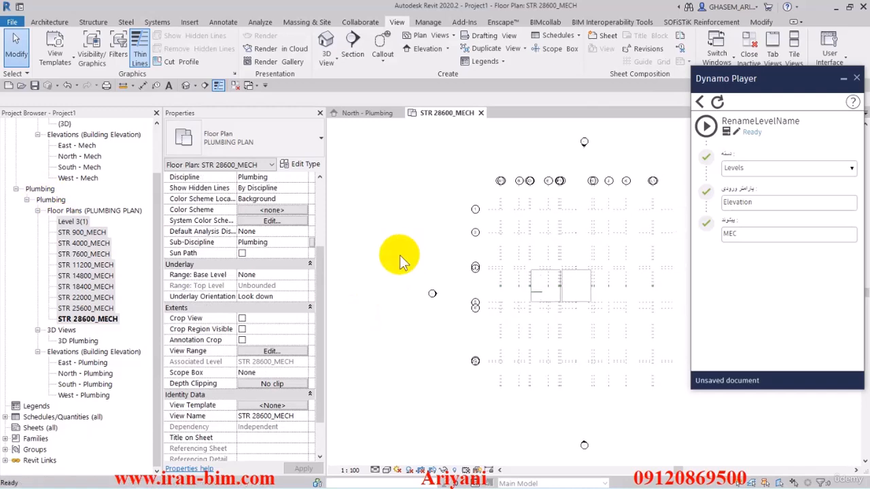
click(368, 263)
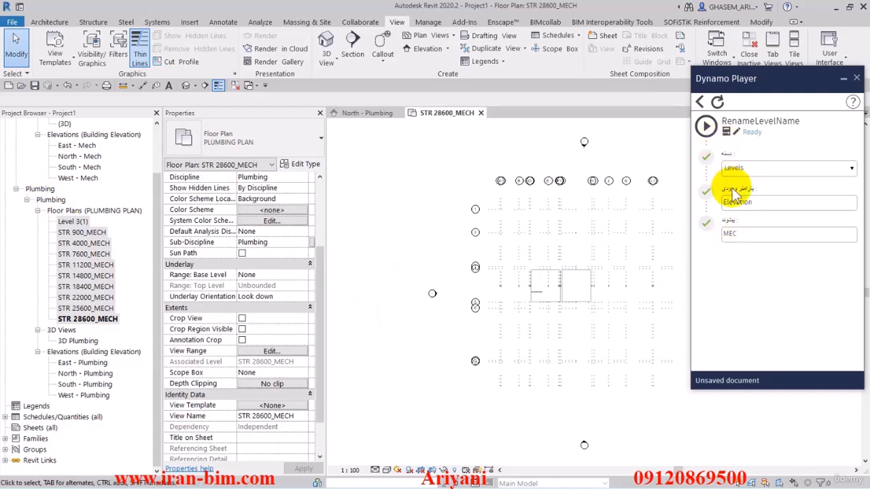
Step: Run RenameLevelName for Levels with the Elevation parameter and prefix MEC, renaming the corresponding views as well
click(747, 169)
click(746, 168)
click(752, 203)
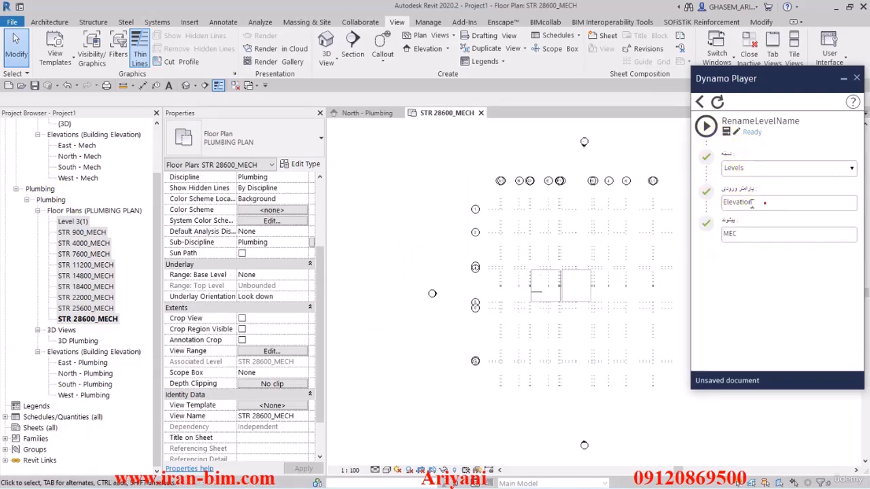
drag(746, 235, 717, 236)
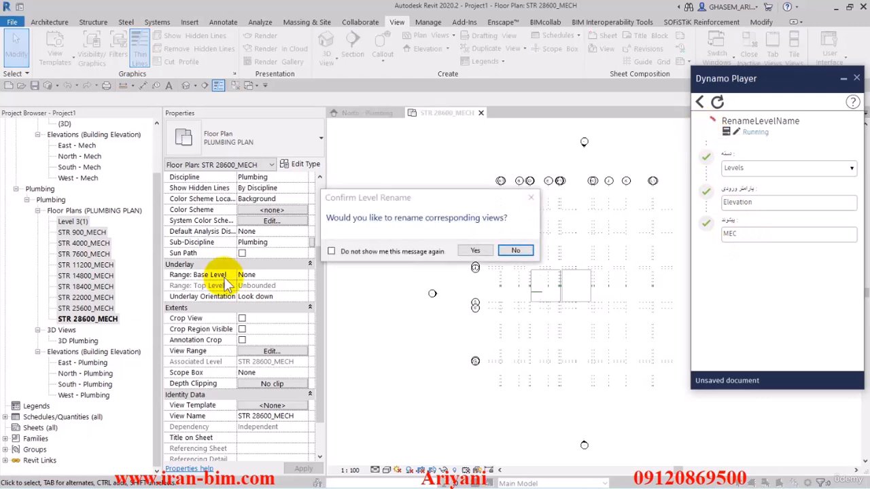
click(477, 251)
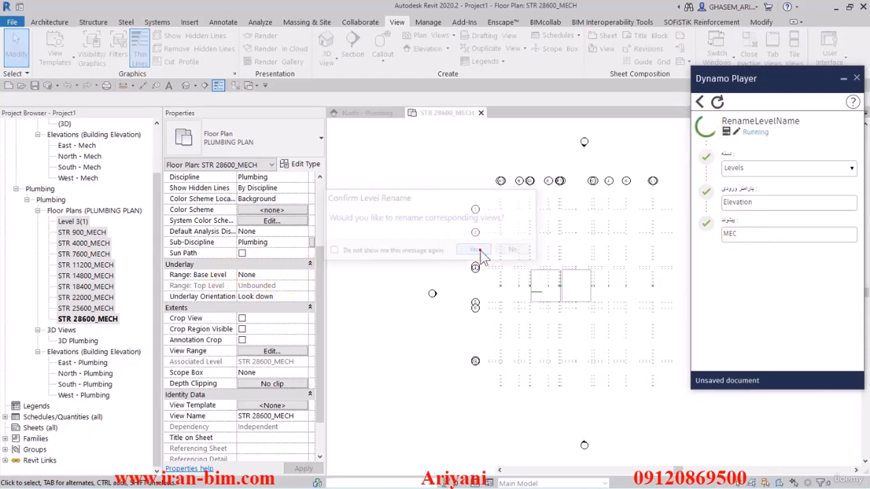
Step: Check the renamed plumbing floor plans and undo the level and view rename
click(86, 253)
click(85, 232)
click(400, 214)
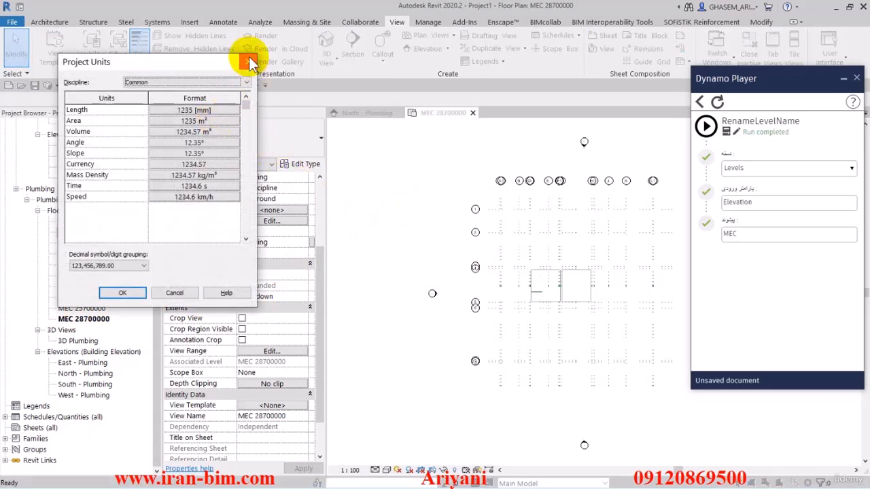
click(248, 57)
click(67, 86)
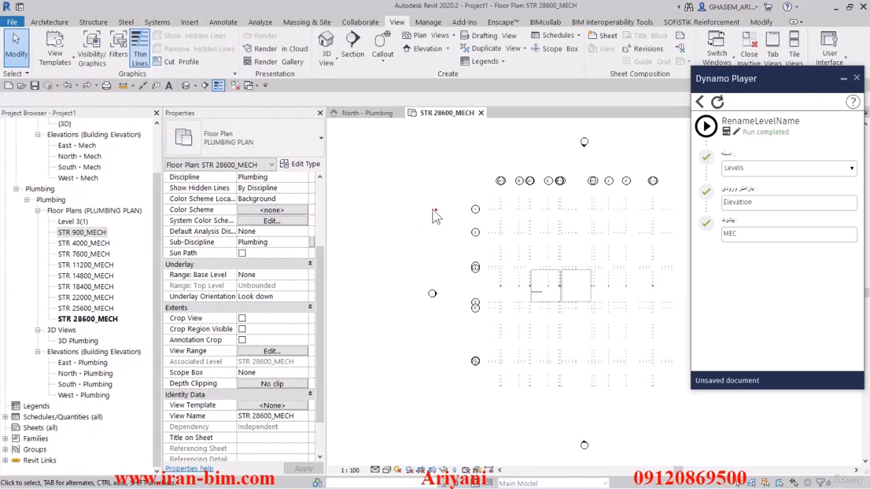
Step: Set the project's length units to meters with 2 decimal places
key(n)
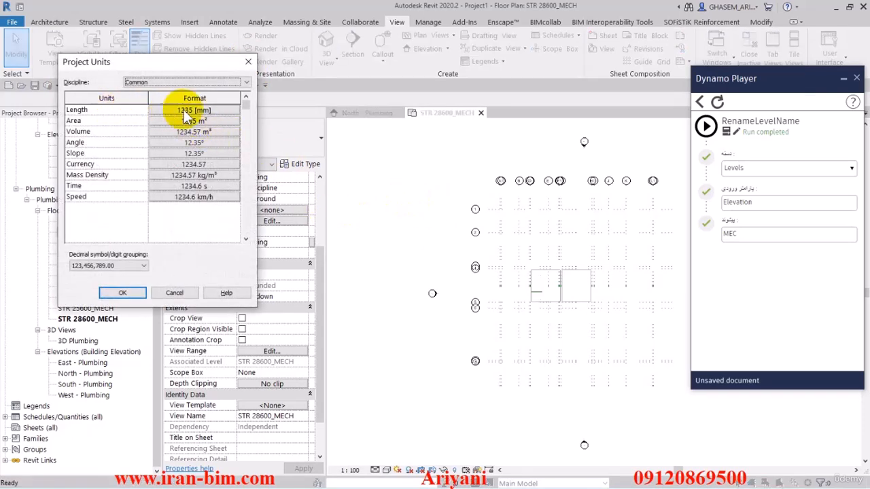
click(184, 109)
click(325, 150)
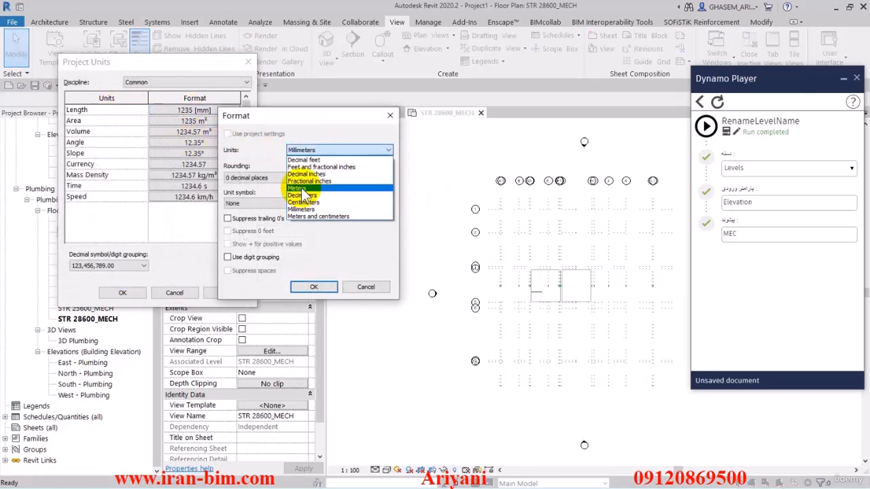
click(301, 187)
click(249, 178)
click(254, 208)
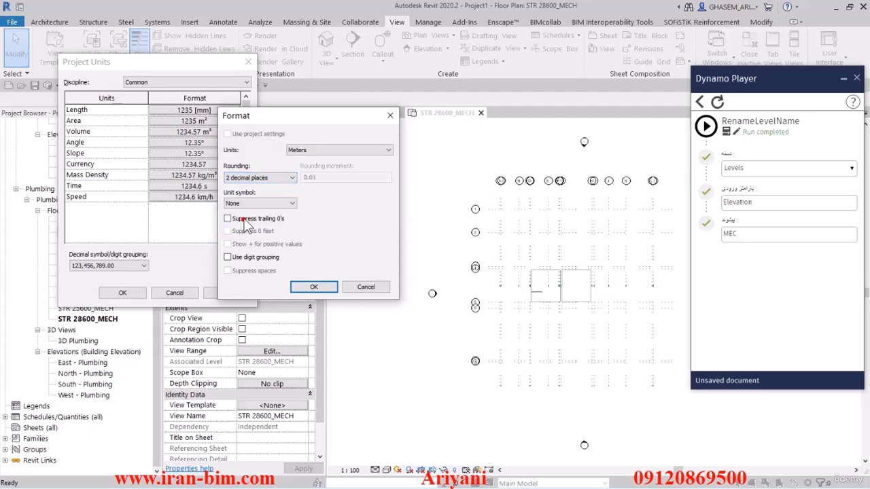
click(314, 287)
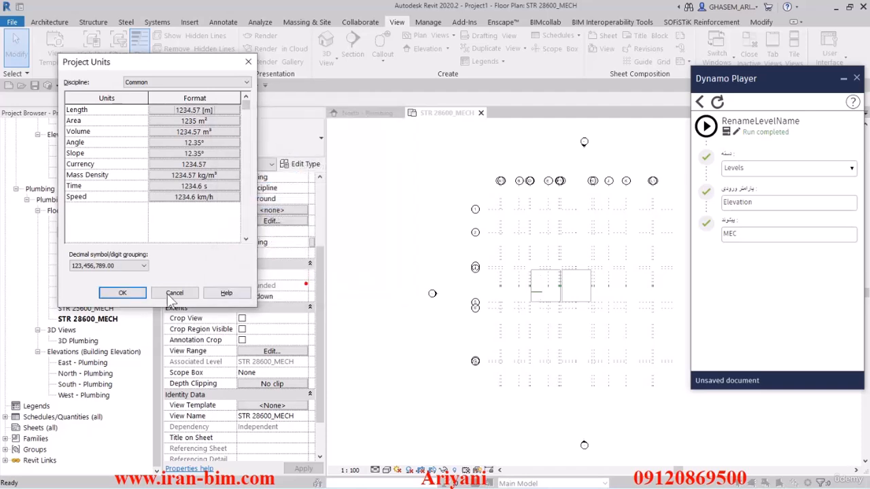
click(122, 292)
Step: Run RenameLevelName again with prefix MEC, including the corresponding views, and undo that rename
click(705, 126)
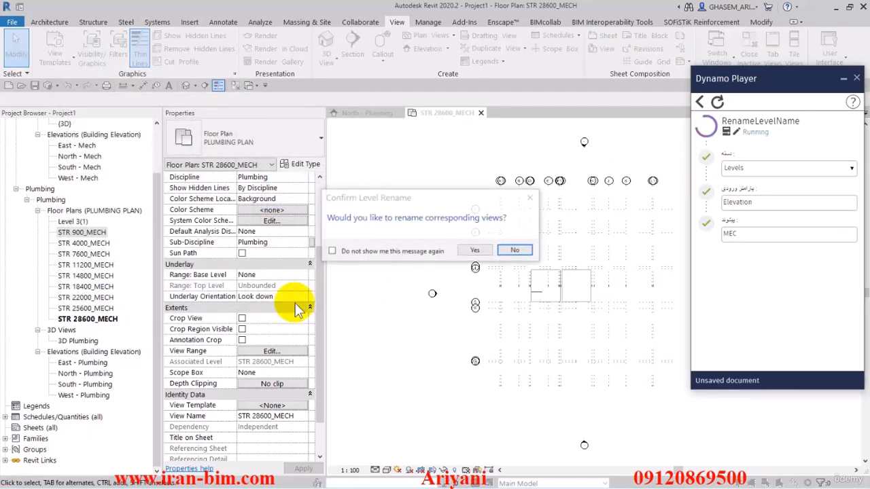
click(475, 250)
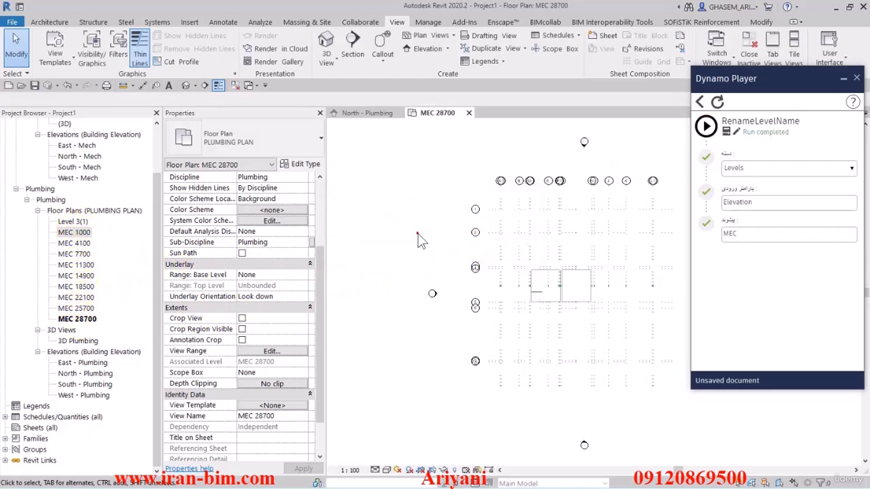
middle_drag(431, 291, 394, 291)
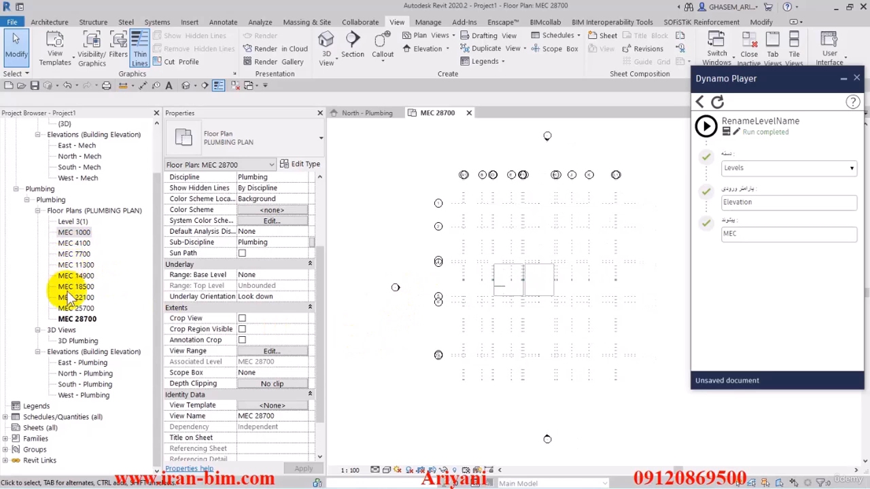
click(67, 85)
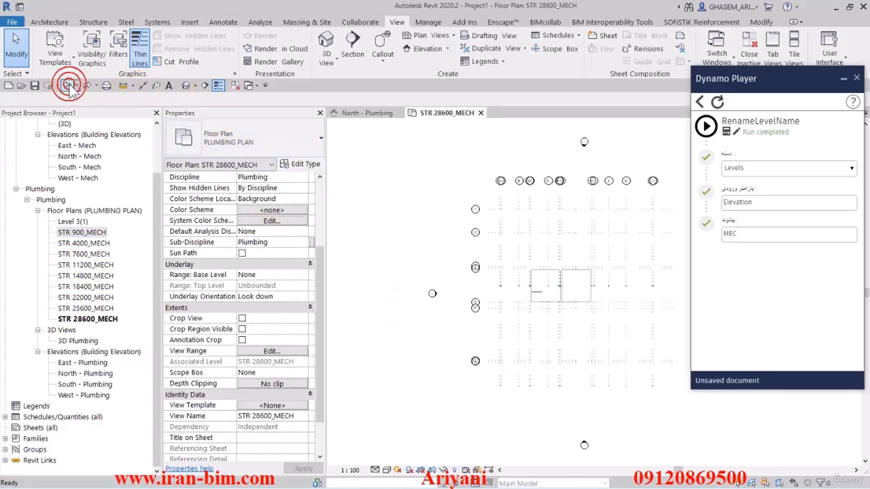
Step: Run RenameLevelName with the prefix MEC_, rename the corresponding views too, and close Dynamo Player
click(741, 233)
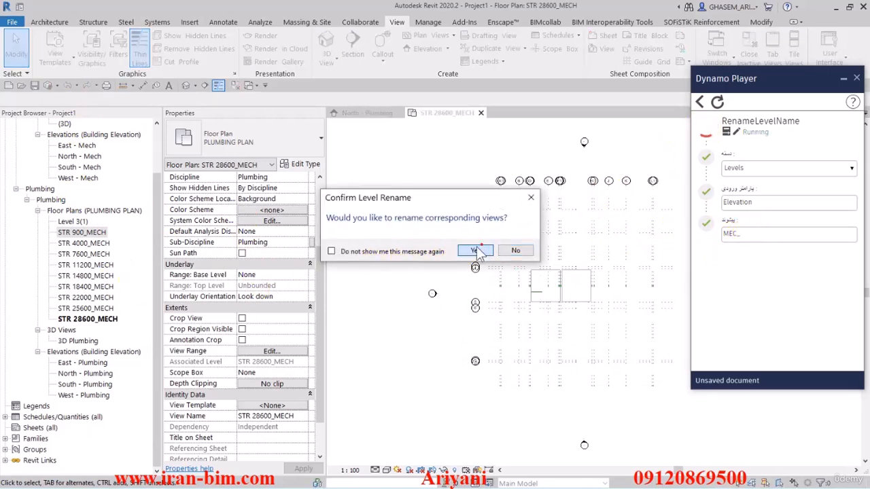
click(468, 250)
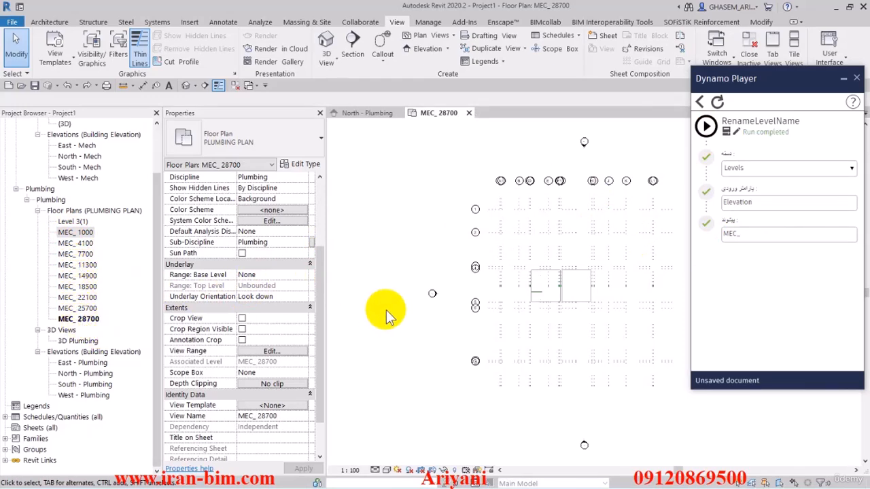
click(856, 78)
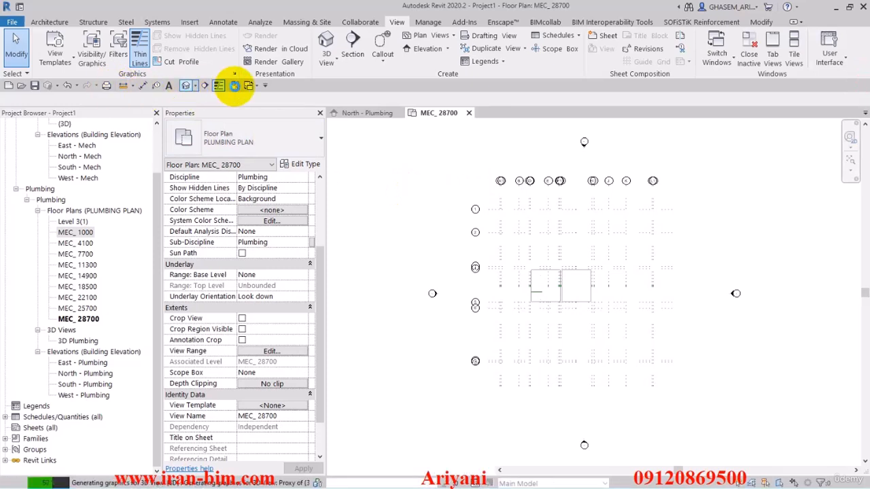
Step: Open the default 3D view as the only open view and inspect the level lines beside the building
click(234, 86)
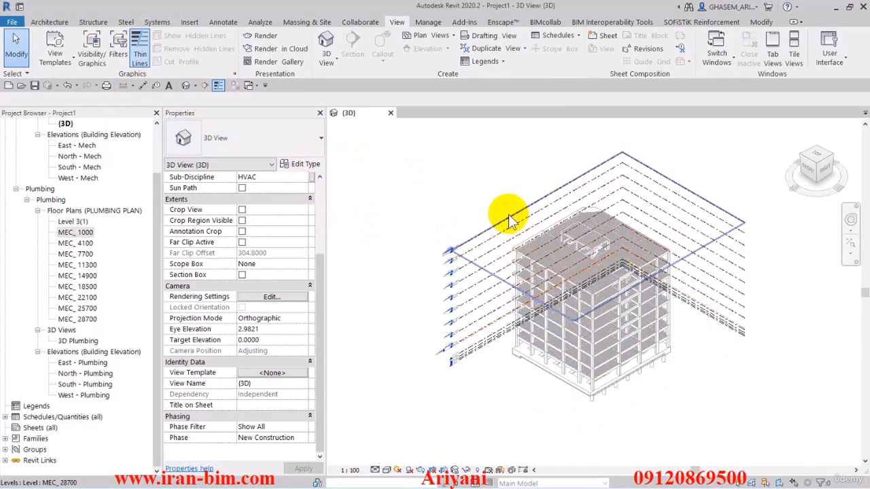
scroll(479, 365, up, 4)
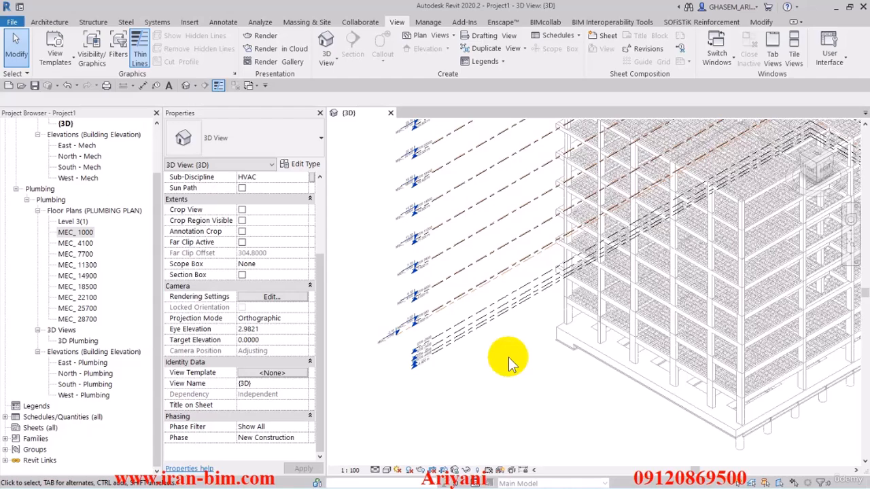
shift+middle_drag(511, 363, 497, 363)
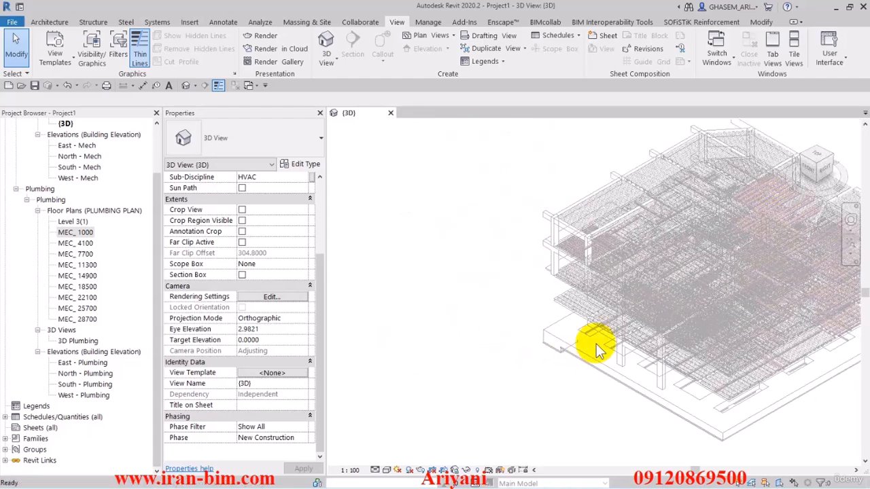
shift+middle_drag(595, 350, 605, 204)
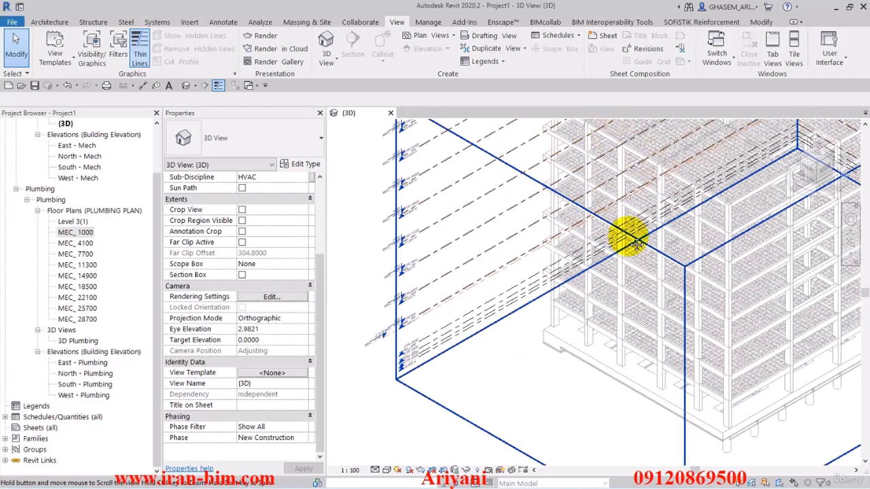
middle_drag(636, 243, 632, 243)
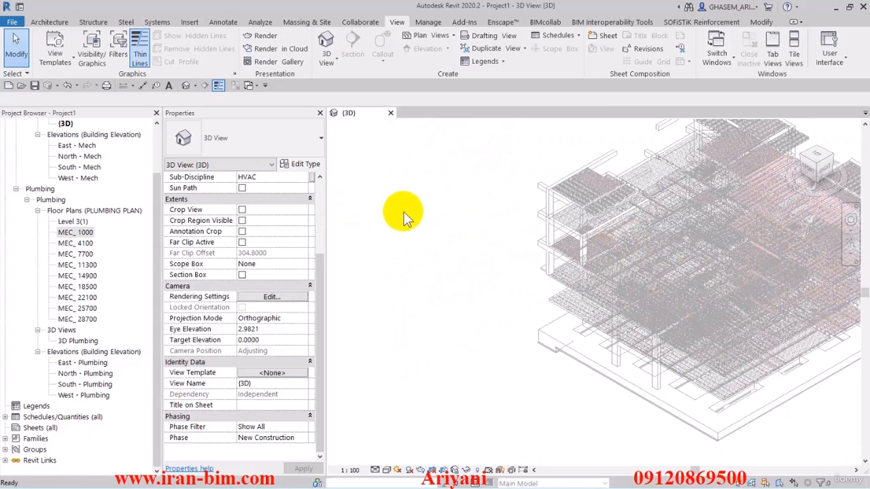
Step: Switch the Revit link's display settings to Custom in the 3D view's visibility/graphic overrides
scroll(316, 211, up, 4)
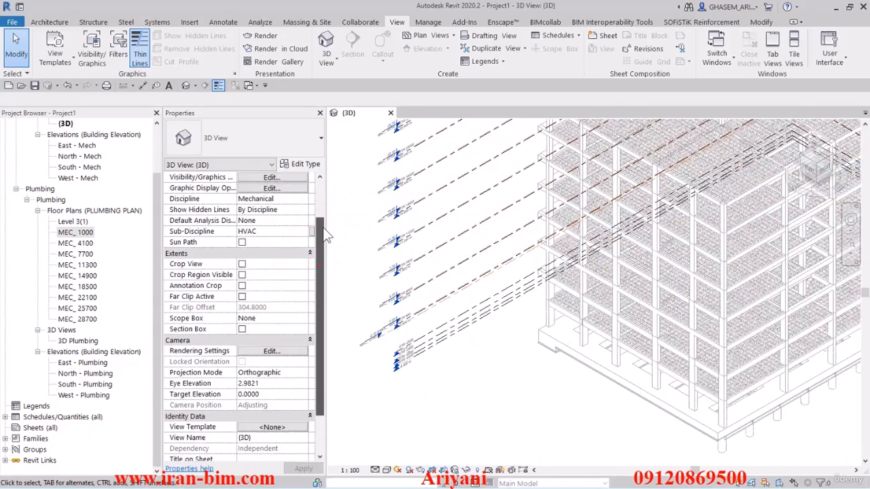
click(271, 243)
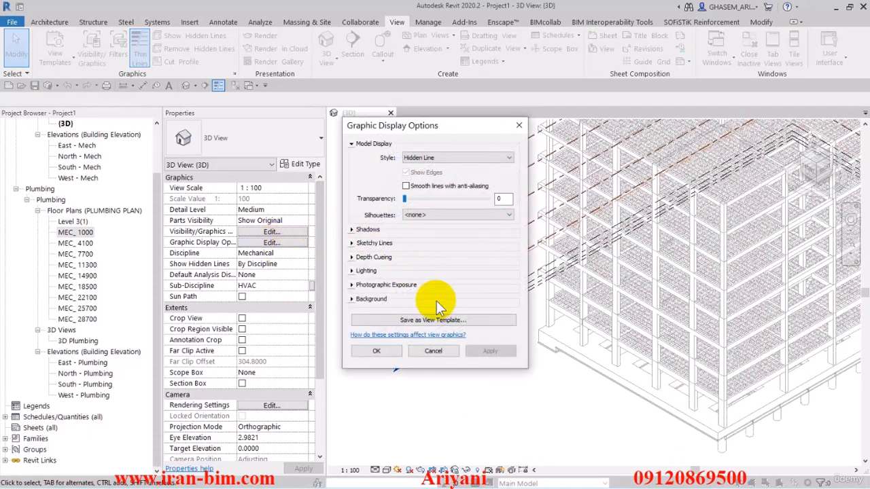
click(435, 351)
click(271, 231)
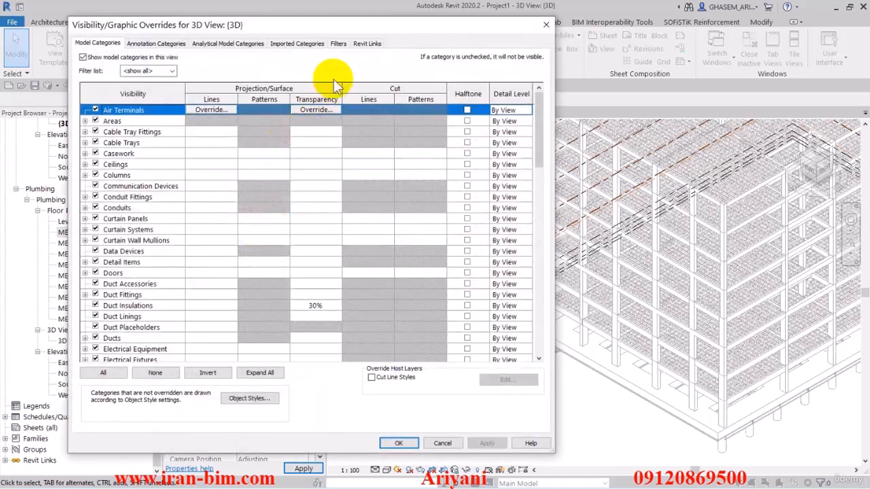
click(367, 45)
click(401, 89)
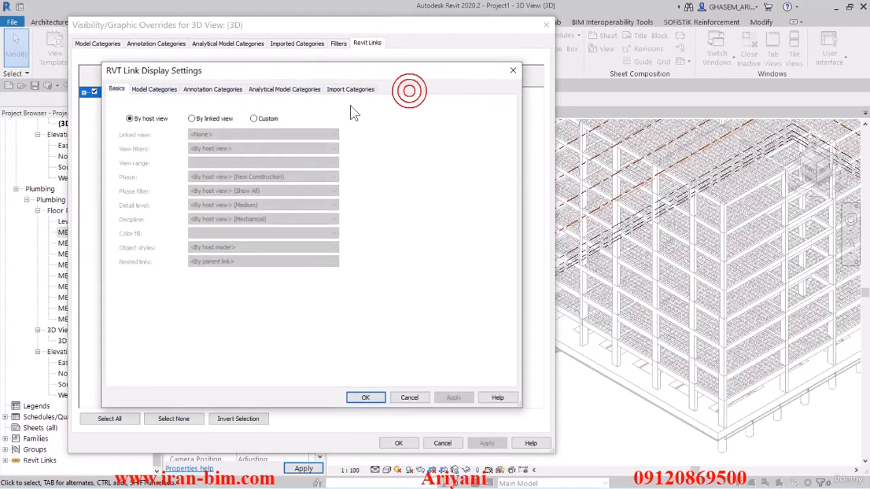
click(254, 118)
Step: Set the Revit link's annotation categories to Custom, hide its Levels category, and apply the overrides to the 3D view
click(153, 89)
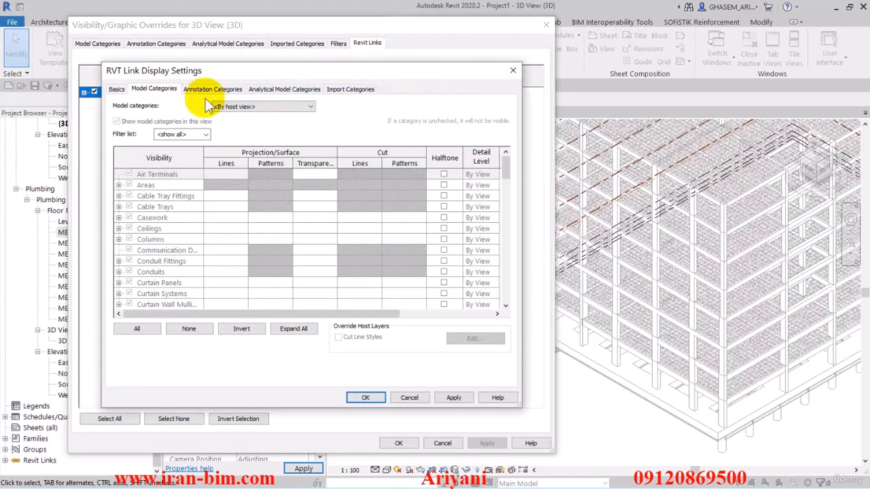
click(203, 89)
click(231, 122)
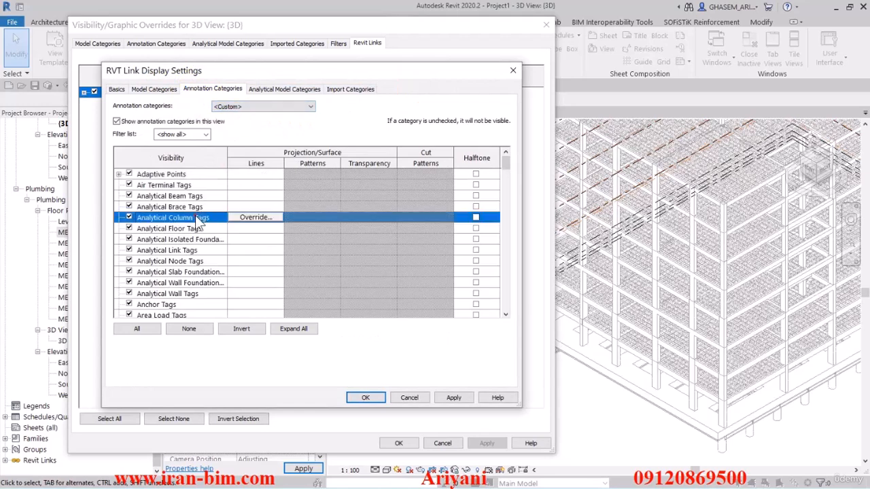
scroll(195, 216, down, 10)
click(129, 294)
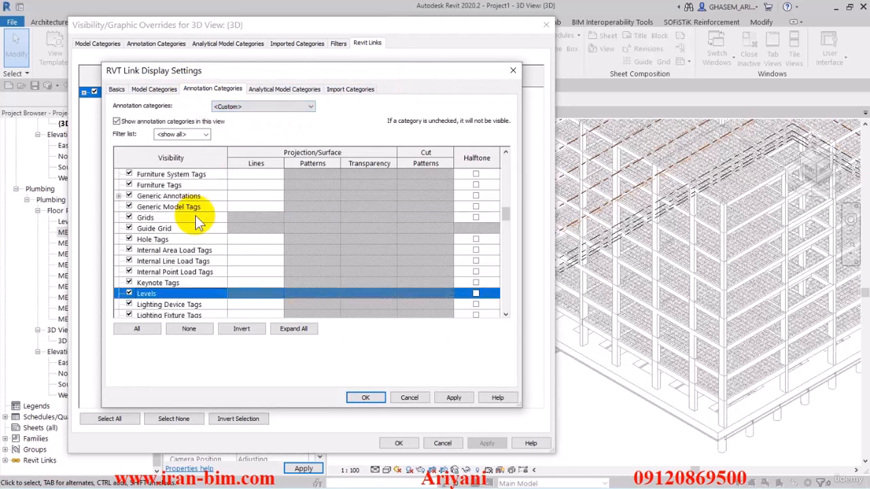
click(453, 397)
click(486, 442)
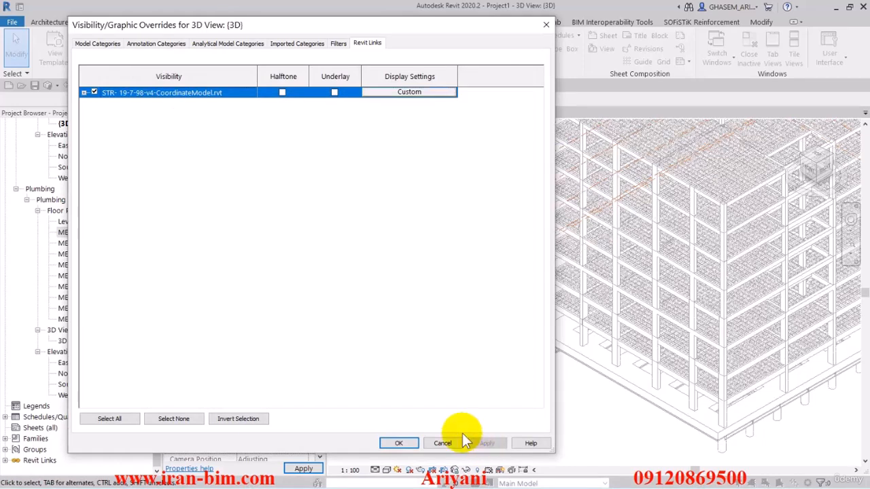
click(407, 443)
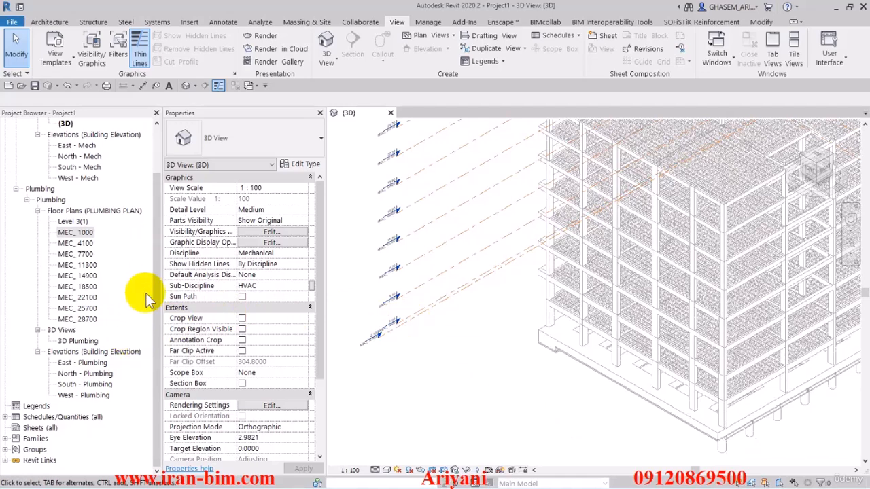
Step: Open the MEC_ 4100 plumbing floor plan and inspect the linked structural model
click(78, 246)
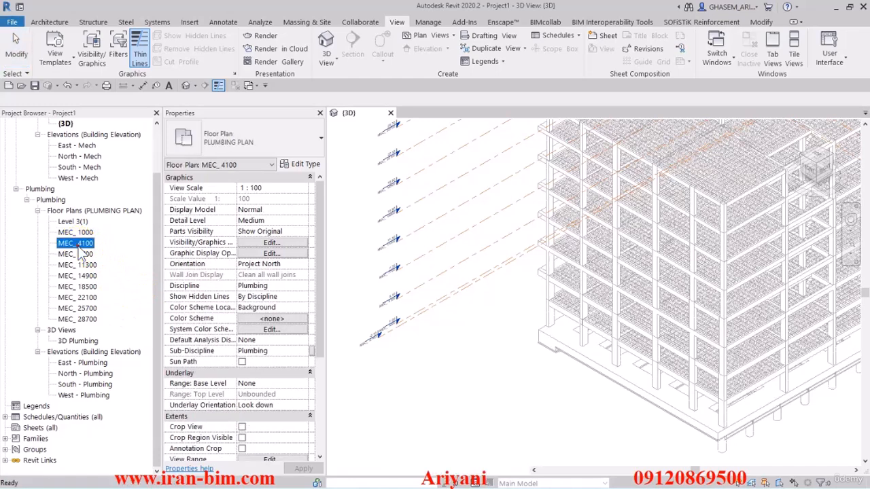
double_click(78, 246)
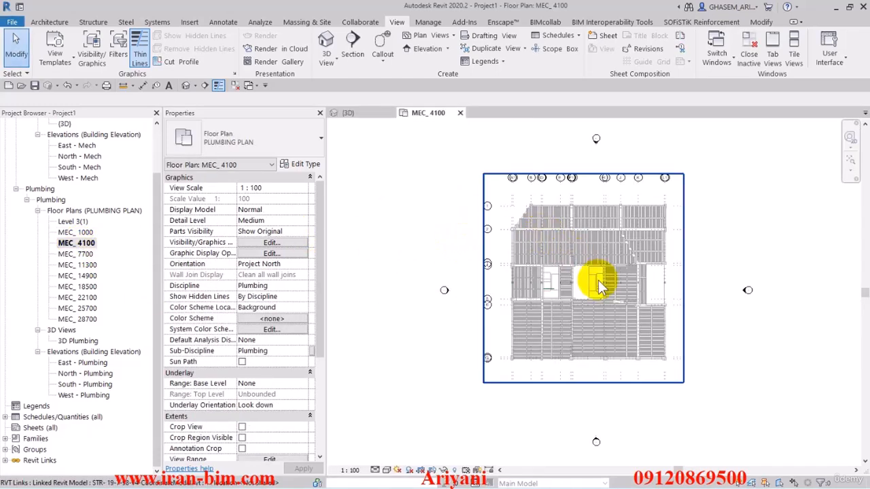
scroll(599, 280, up, 2)
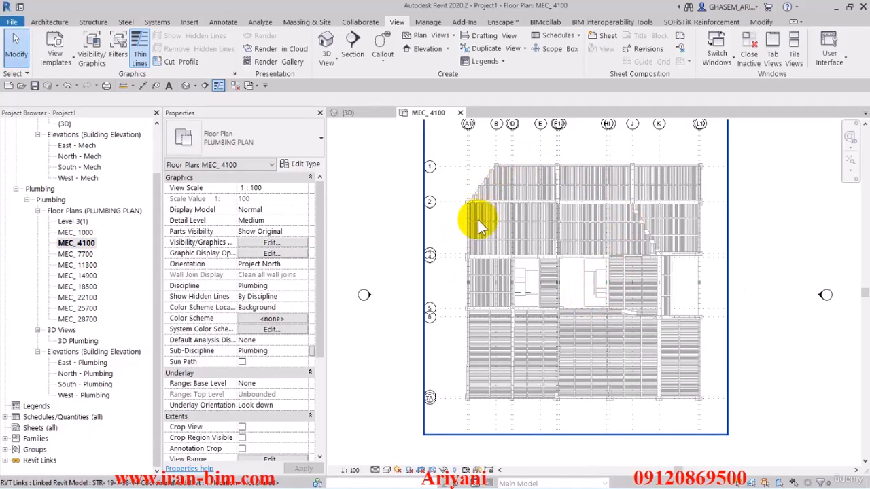
Step: Switch to AutoCAD and examine the column and opening layout in the 01-FOUNDATION drawing
click(484, 243)
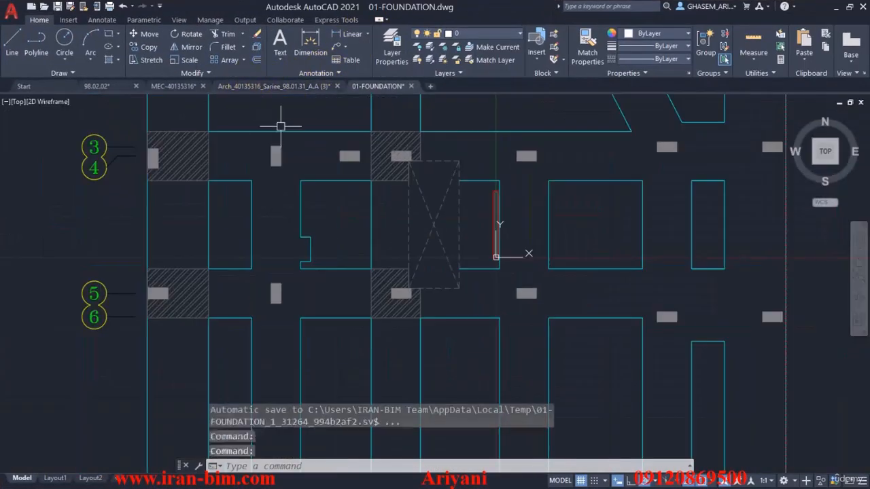
scroll(488, 211, down, 1)
scroll(486, 250, up, 2)
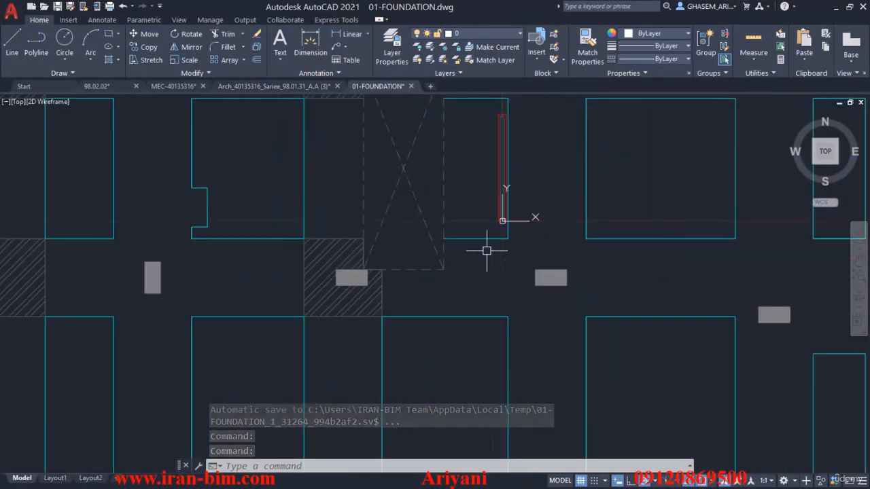
scroll(485, 250, down, 1)
middle_drag(482, 227, 481, 192)
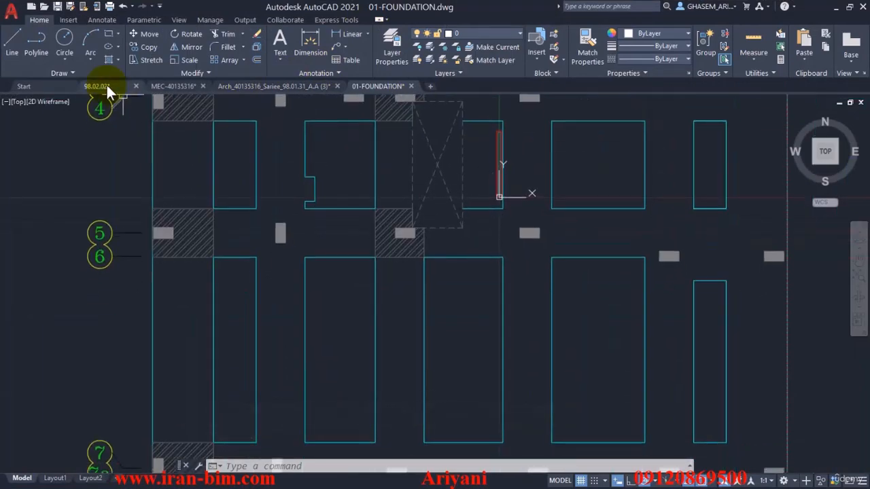
Step: Switch to the MEC-40135316 drawing and examine the drainage riser diagram
click(162, 85)
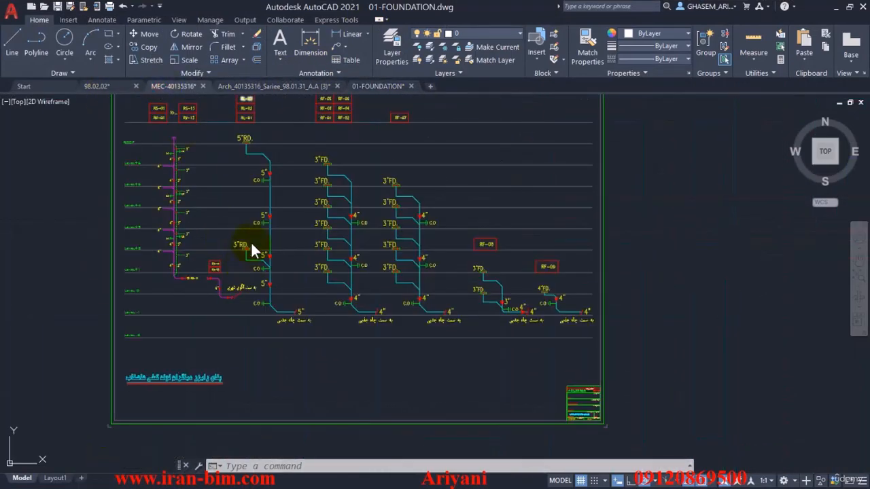
scroll(251, 207, down, 2)
click(249, 207)
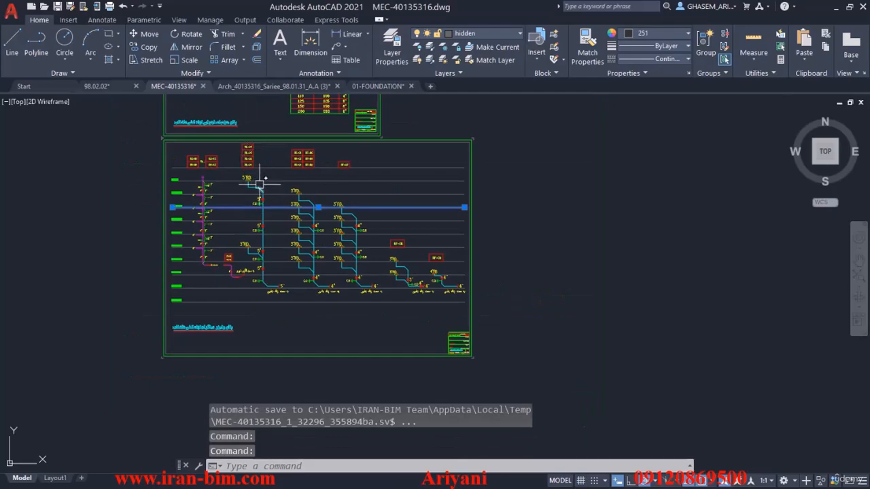
key(Escape)
key(Escape)
Step: Look through the sewage and rainwater piping sheets and locate the first-floor plan by its title
mouse_move(255, 155)
middle_down()
mouse_move(262, 252)
mouse_move(278, 268)
mouse_move(283, 468)
middle_up()
scroll(262, 253, down, 5)
middle_drag(267, 286, 271, 462)
middle_drag(292, 233, 291, 357)
mouse_move(301, 140)
middle_down()
mouse_move(304, 320)
mouse_move(309, 297)
middle_up()
scroll(276, 266, up, 3)
scroll(275, 266, up, 4)
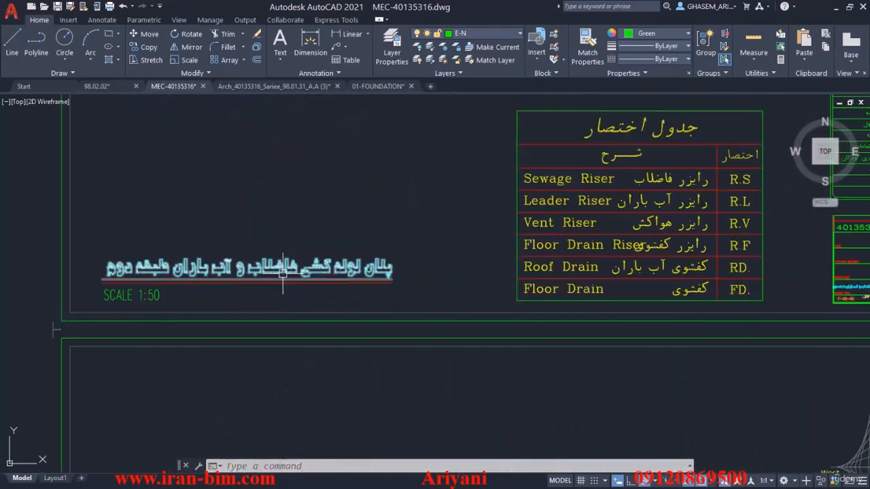
scroll(275, 266, down, 10)
scroll(268, 368, up, 5)
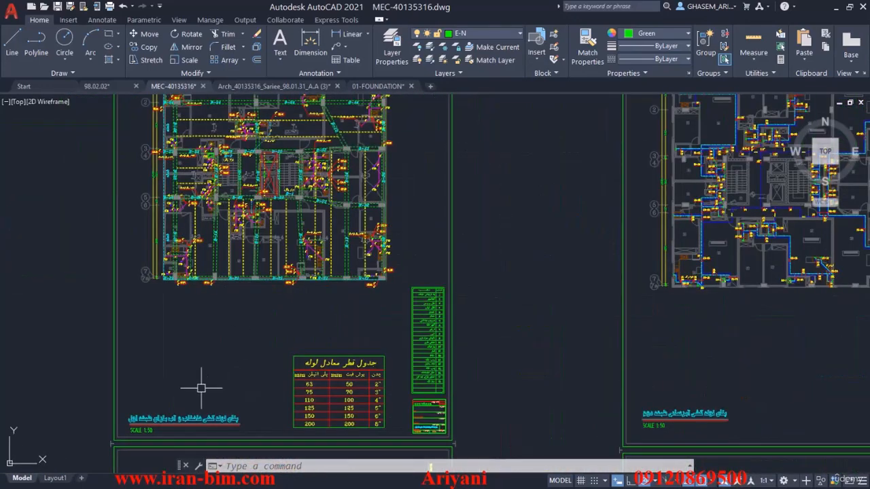
scroll(152, 430, up, 4)
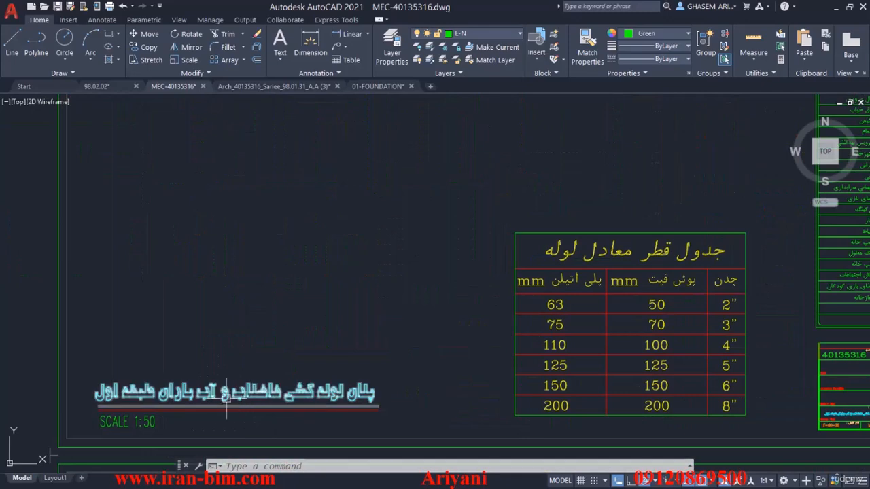
scroll(177, 408, down, 3)
middle_drag(239, 287, 225, 403)
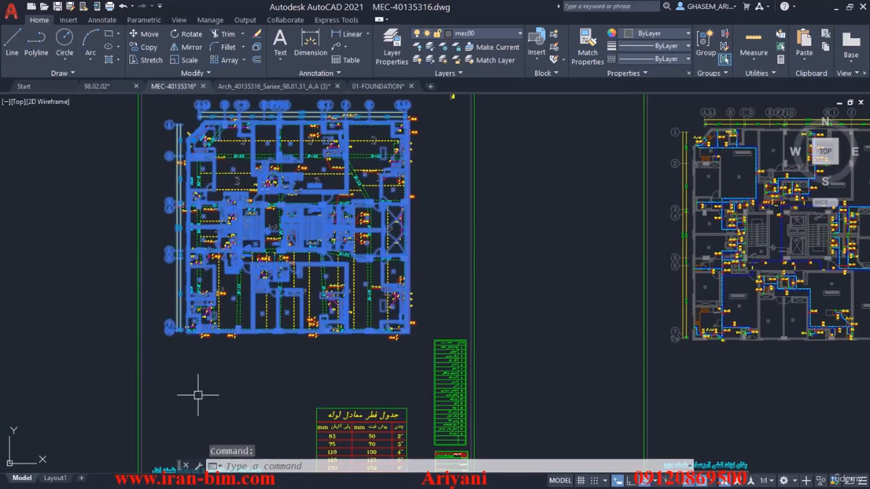
Step: Undo the trial erase of the architectural background and erase the structural beam overlay from the first-floor sewage plan
key(Delete)
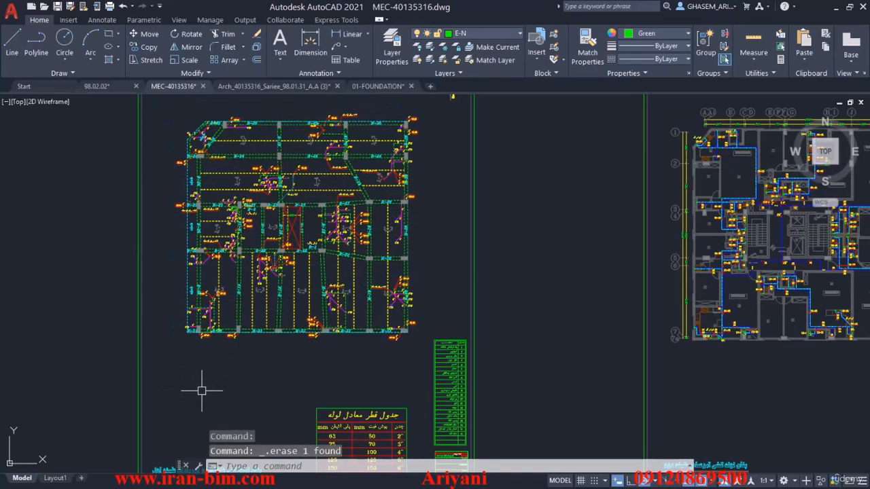
key(ctrl+z)
key(Delete)
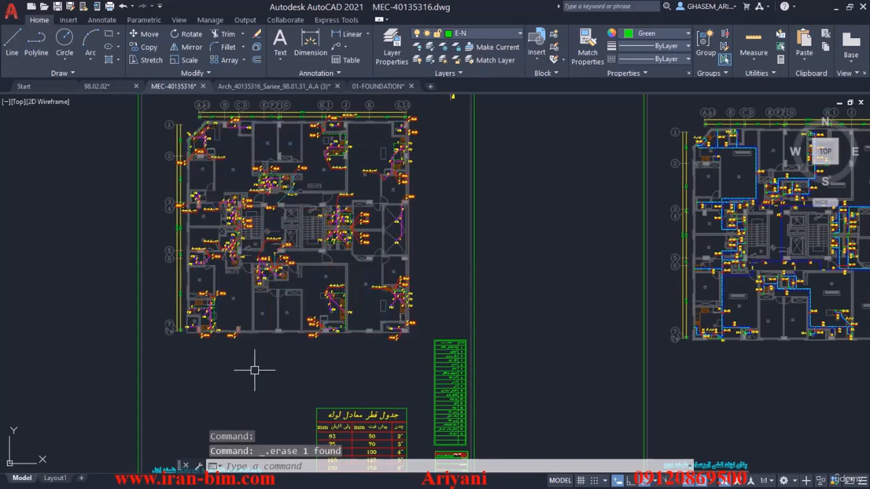
scroll(264, 283, down, 2)
scroll(264, 222, up, 2)
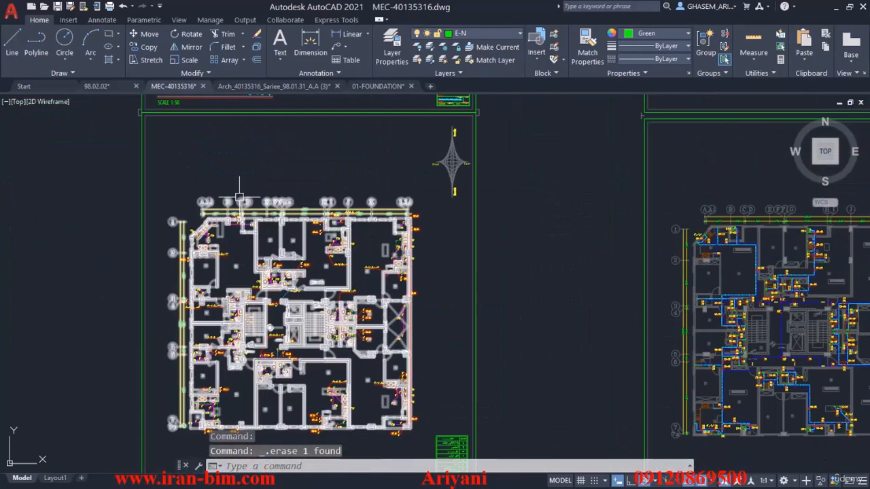
click(239, 197)
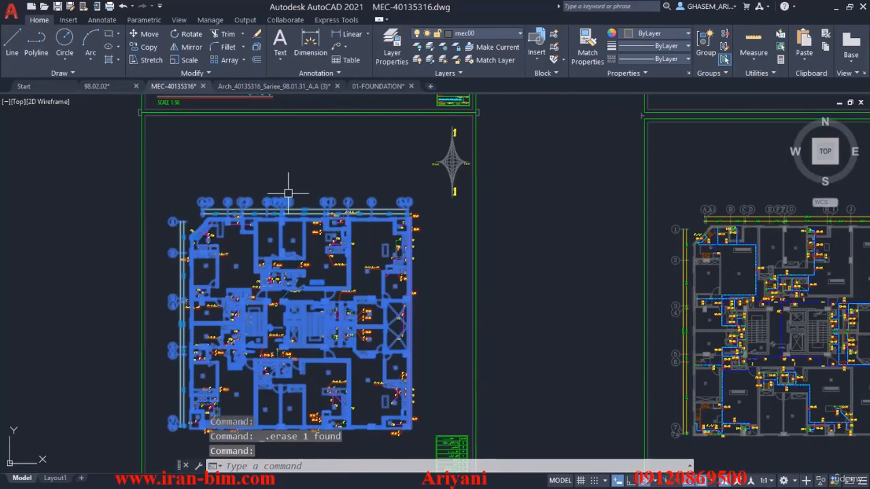
key(Escape)
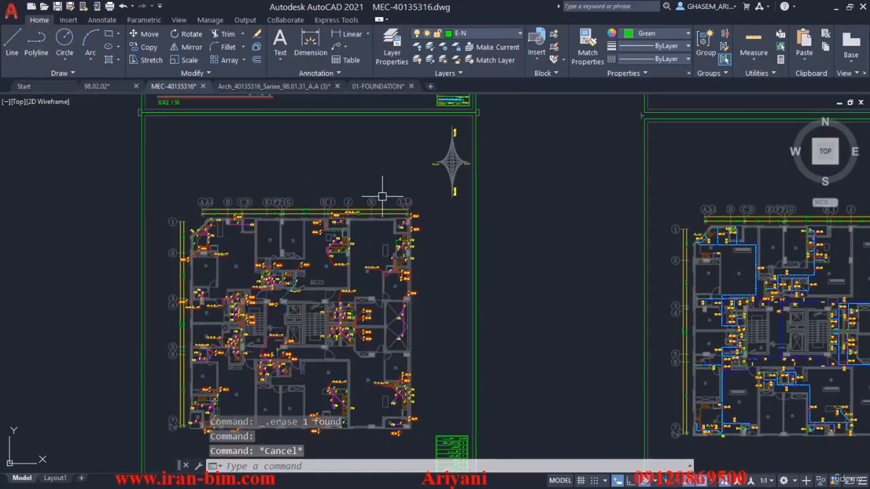
Step: Copy the first-floor sewage and rainwater plan and paste it into a new drawing based on acadiso.dwt
scroll(404, 200, down, 2)
click(426, 178)
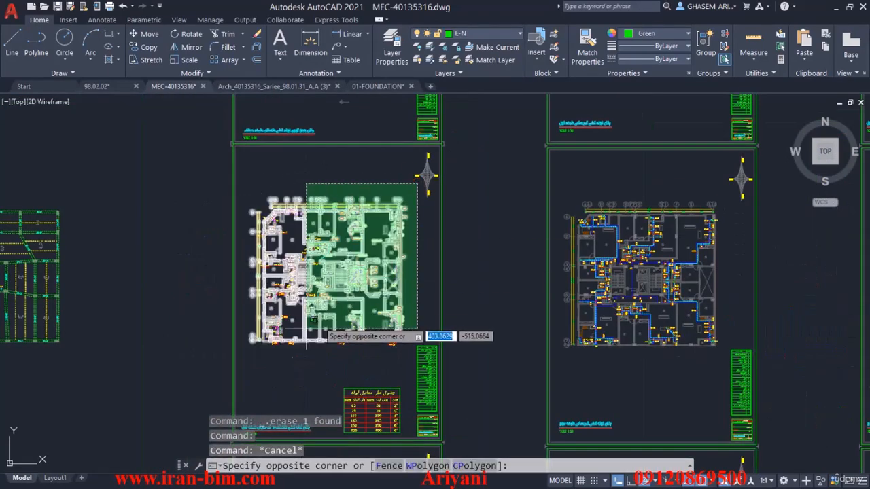
click(244, 351)
key(ctrl+c)
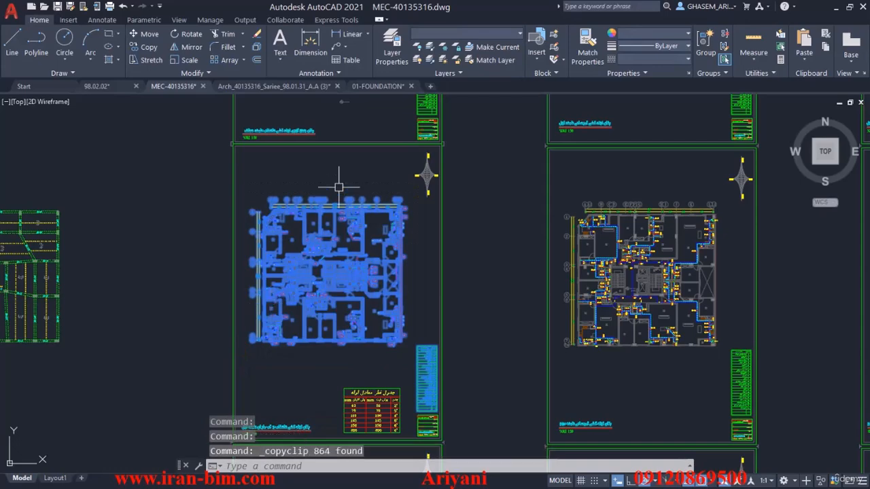
key(ctrl+n)
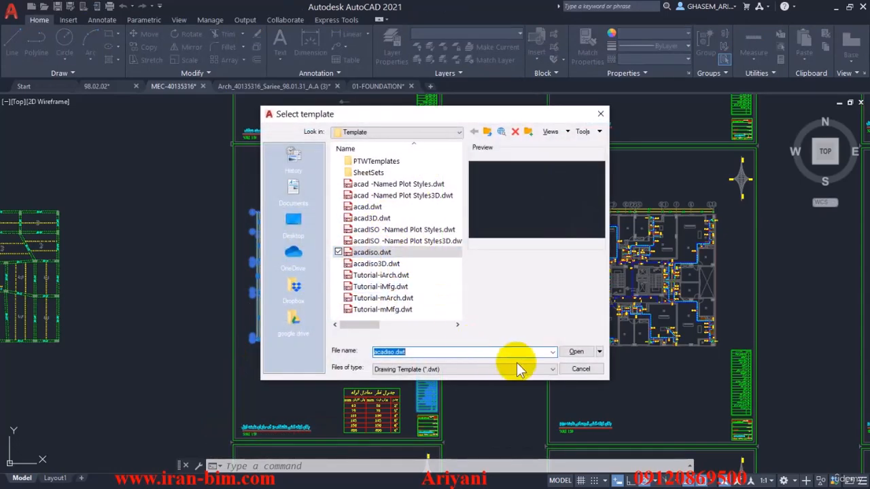
click(522, 353)
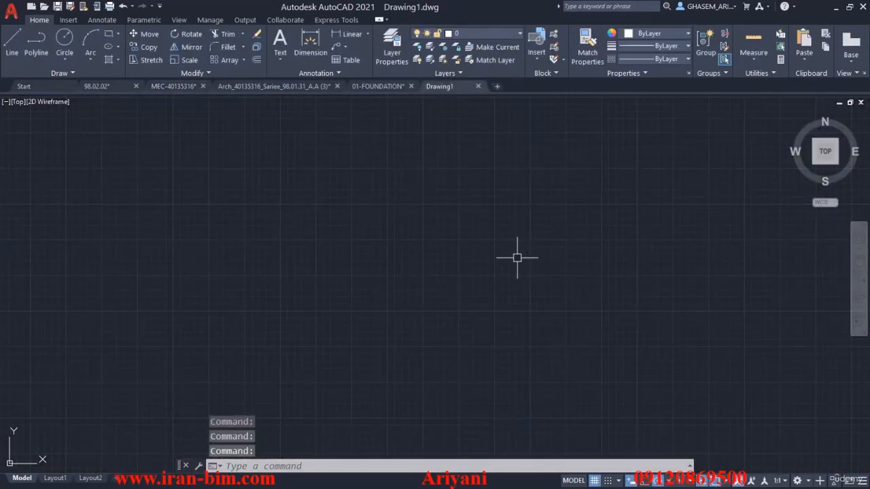
key(ctrl+v)
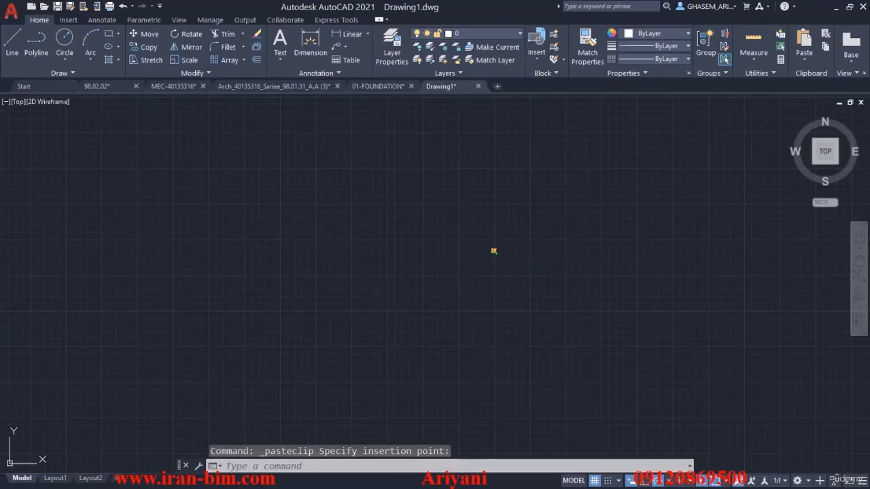
Step: Erase the legend table that was pasted along with the floor plan in the new drawing
middle_click(473, 264)
middle_click(473, 264)
middle_drag(559, 287, 512, 217)
click(591, 272)
click(528, 388)
key(Delete)
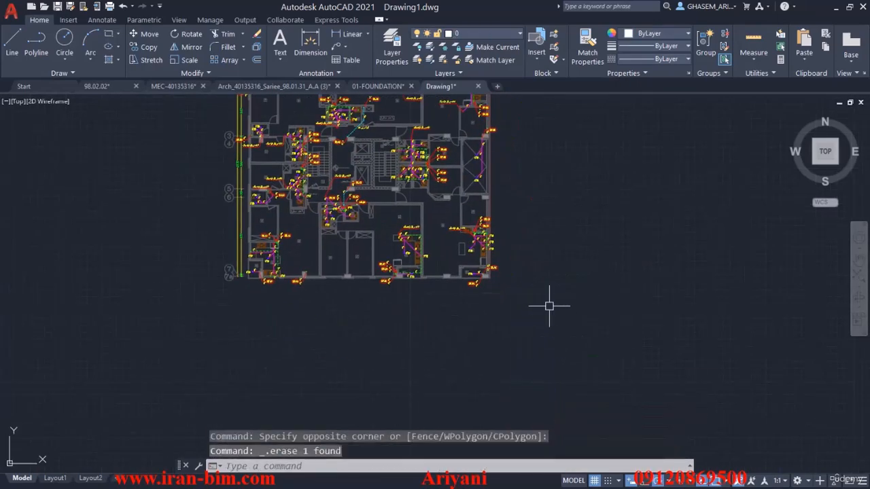
Step: Copy the narrow red rectangle and the corner column at axes 7 and 7a from 01-FOUNDATION into Drawing1, beside the plan
click(384, 92)
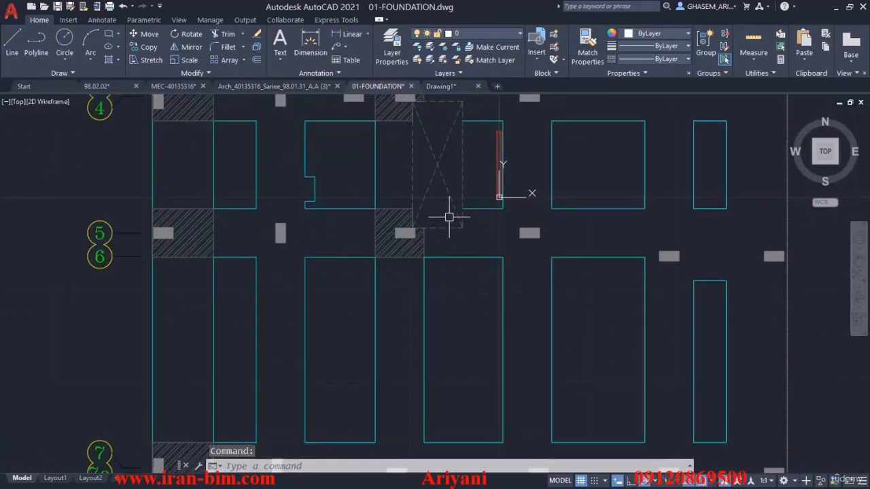
scroll(417, 238, down, 3)
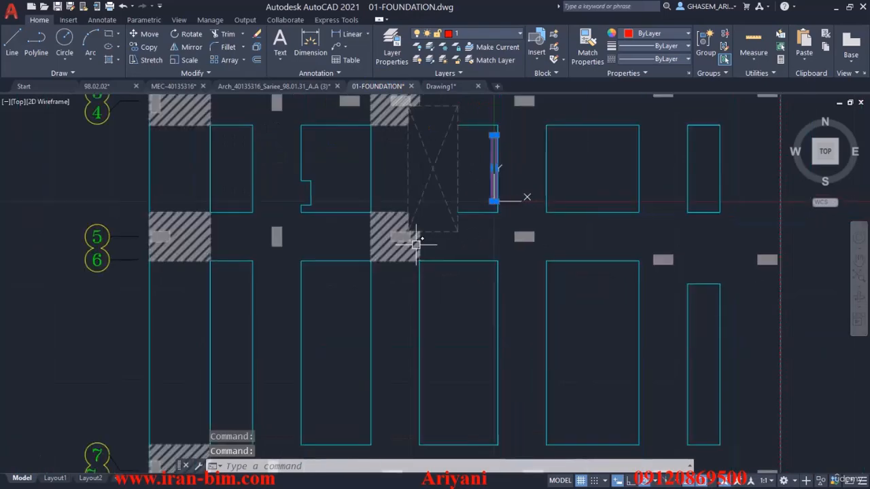
scroll(194, 394, up, 5)
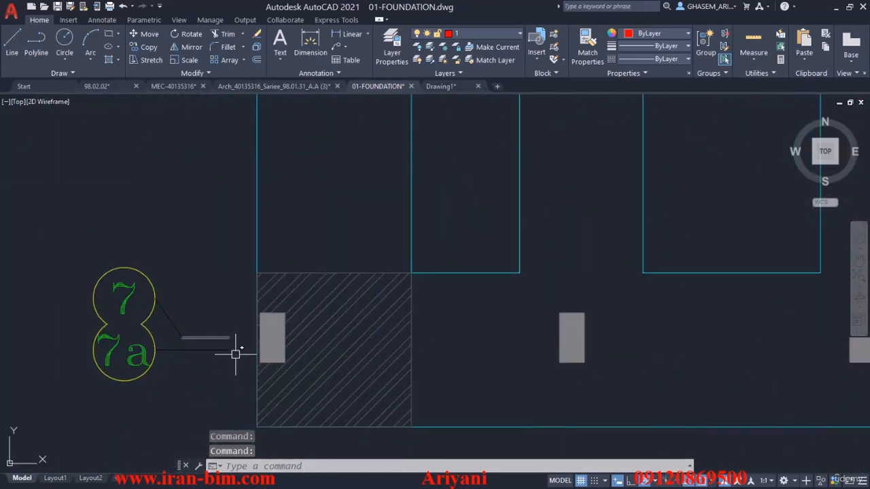
click(232, 369)
click(318, 296)
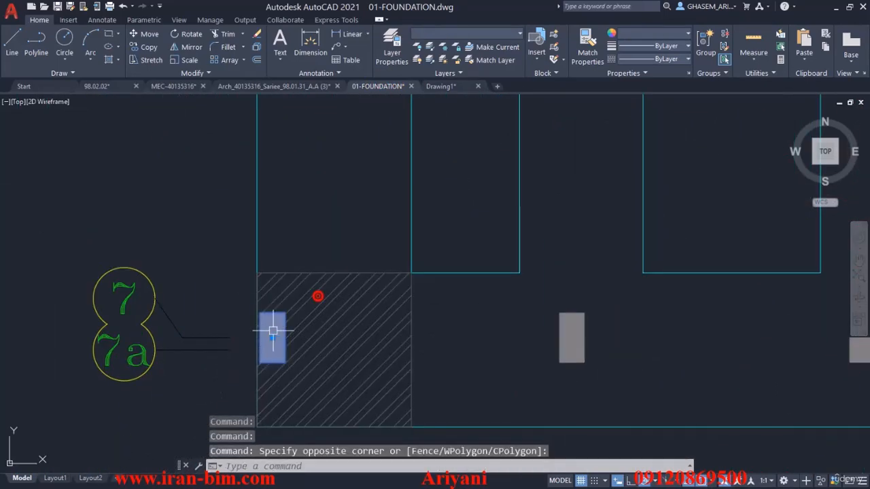
key(ctrl+c)
click(440, 86)
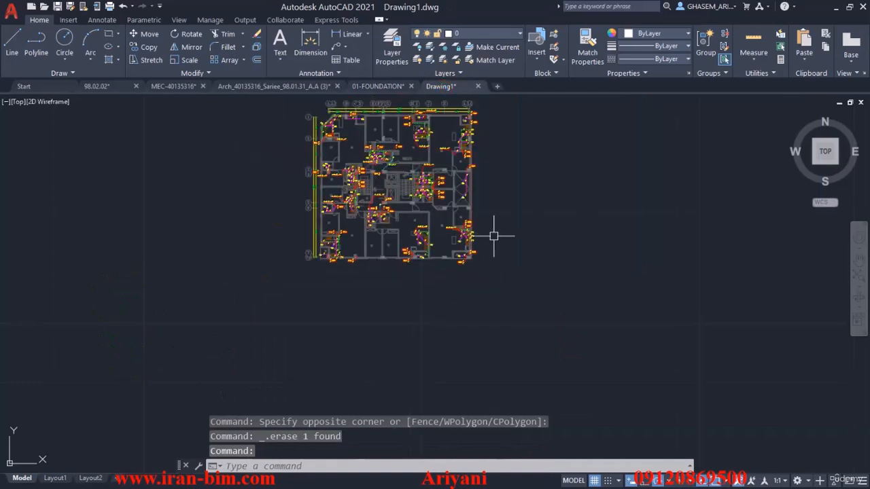
key(ctrl+v)
click(541, 261)
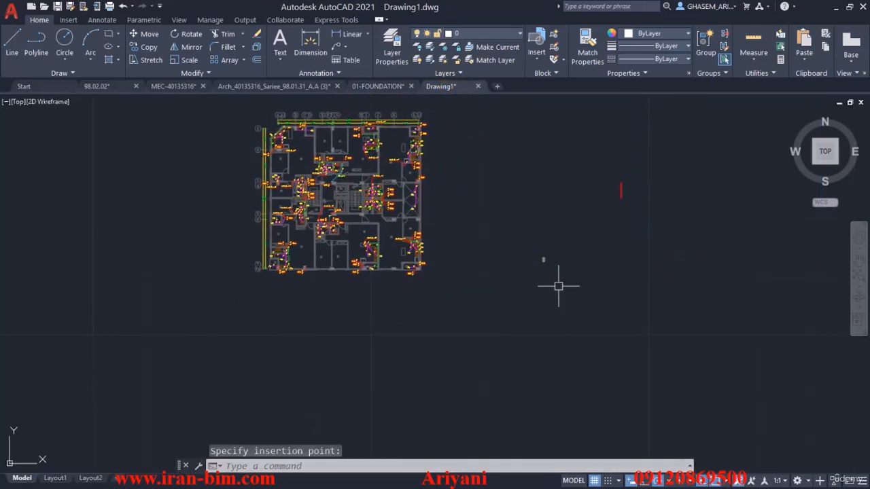
Step: Move the red rectangle using the pasted column's lower-left corner as base and the same corner of the plan's column beside RF.07 as destination
key(space)
click(642, 161)
click(593, 237)
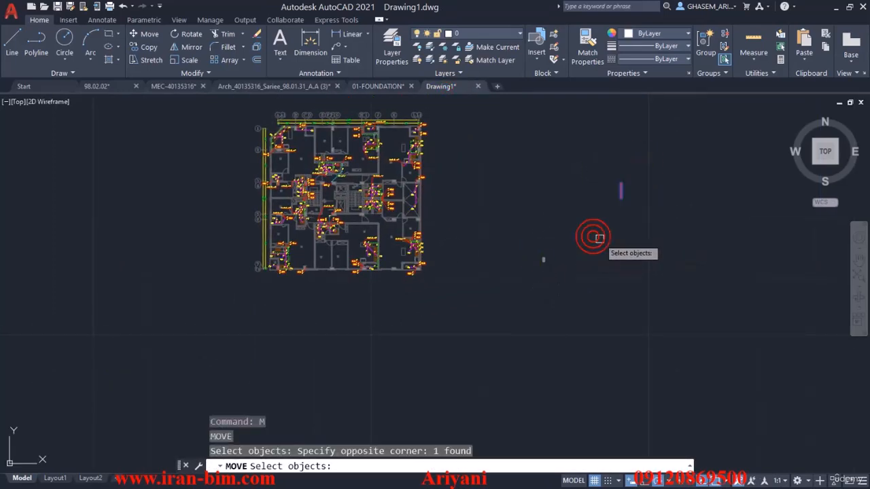
key(space)
scroll(546, 271, up, 1)
scroll(545, 271, up, 4)
scroll(534, 256, down, 2)
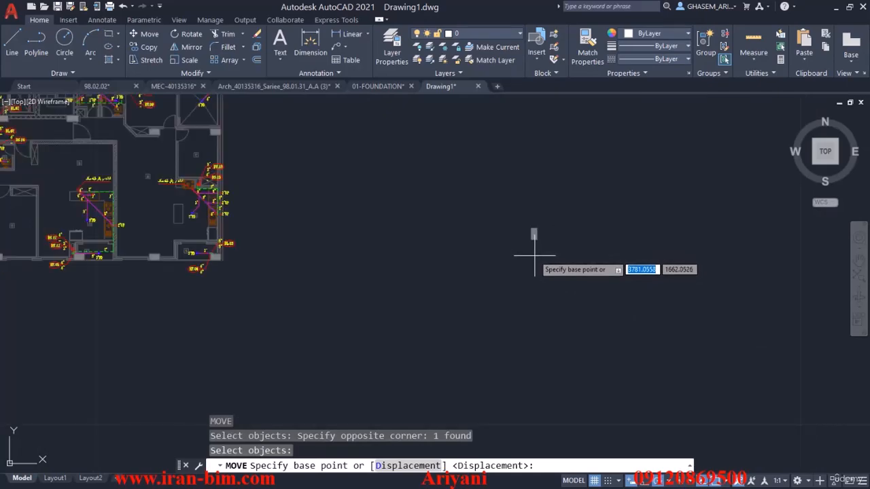
scroll(534, 256, up, 2)
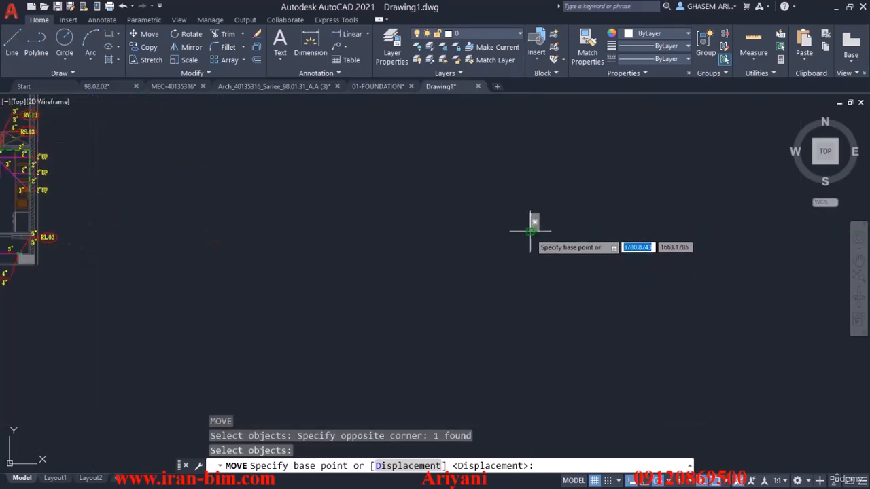
click(530, 231)
scroll(530, 231, down, 3)
scroll(421, 275, up, 6)
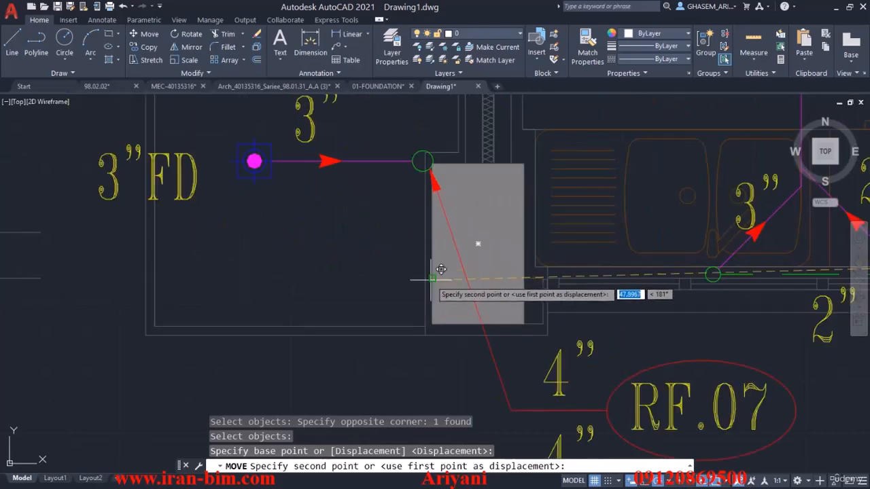
click(440, 318)
scroll(406, 321, down, 6)
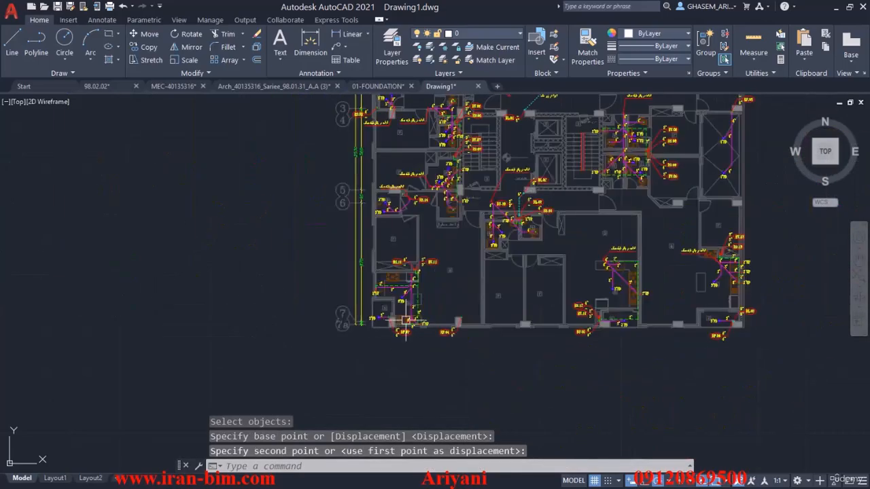
scroll(596, 220, up, 6)
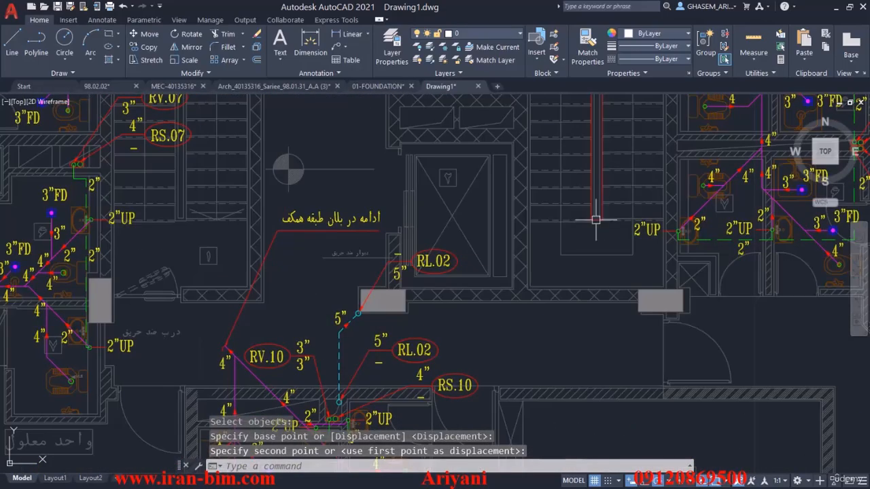
Step: Erase the leftover pasted reference column beside the plan
scroll(595, 220, down, 8)
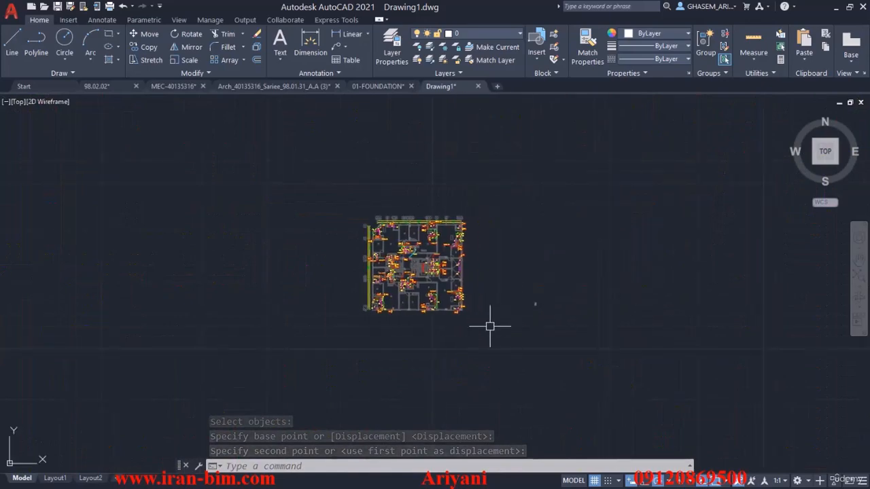
click(516, 324)
click(557, 253)
key(Delete)
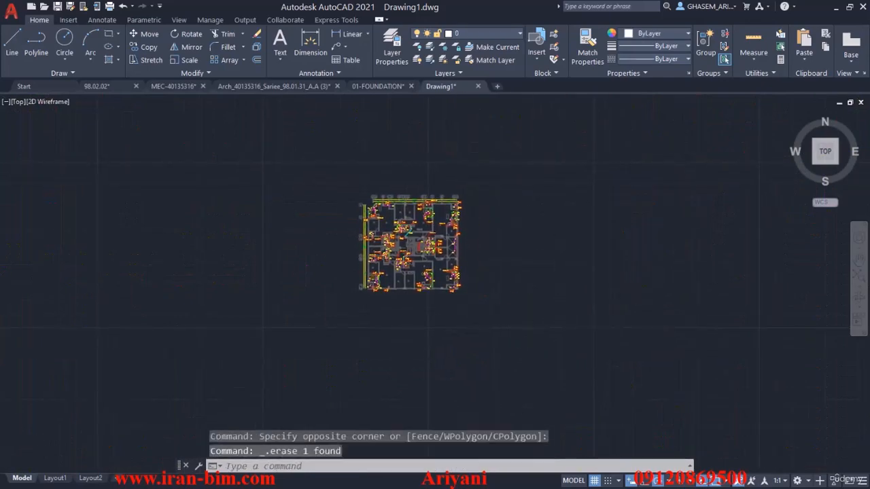
middle_click(263, 187)
middle_click(262, 186)
click(252, 165)
click(235, 199)
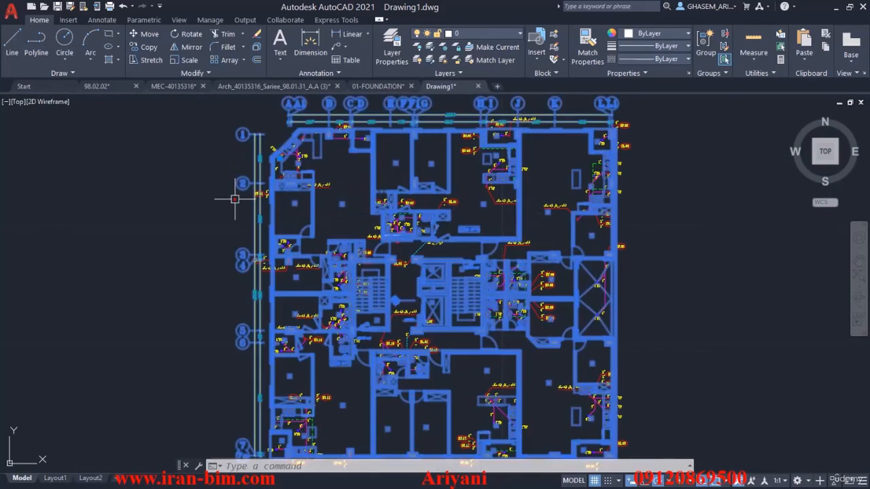
middle_drag(175, 244, 190, 204)
key(Escape)
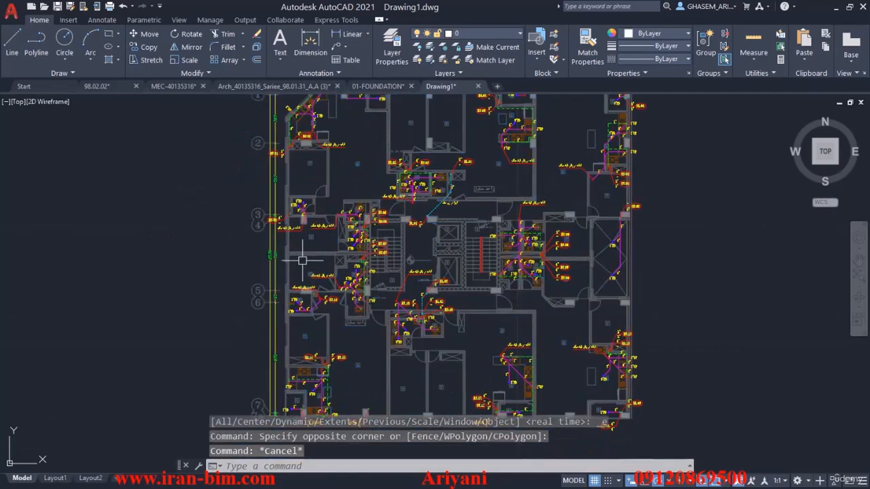
Step: Move the whole plan with the red rectangle from the midpoint of the rectangle's lower edge to the origin 0,0
scroll(303, 262, down, 2)
text(m)
key(space)
click(485, 155)
click(205, 390)
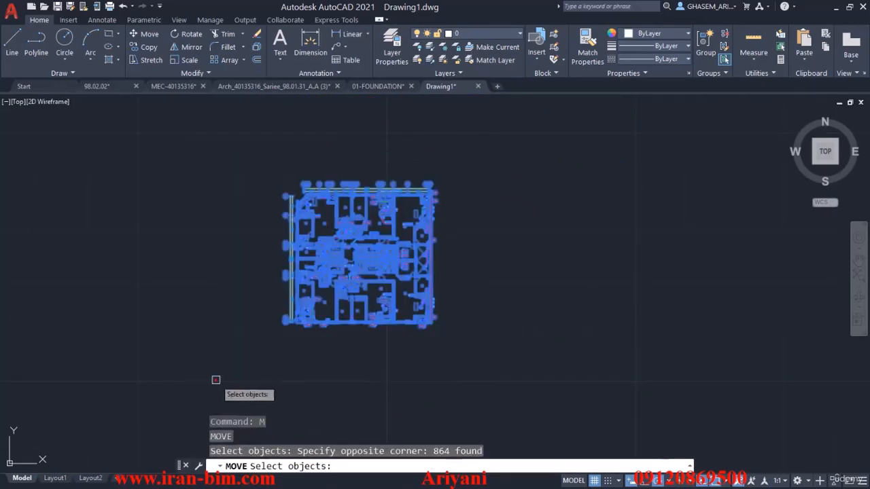
key(space)
scroll(360, 266, up, 5)
scroll(405, 275, up, 4)
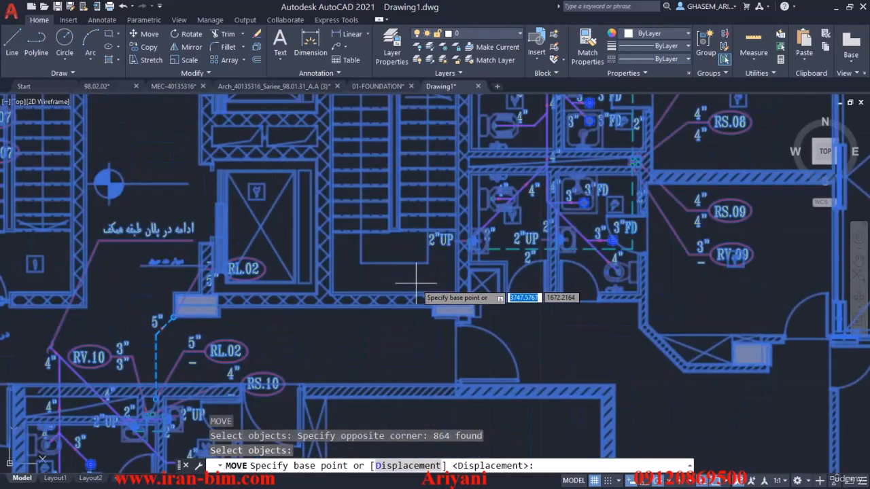
scroll(407, 281, down, 4)
scroll(408, 279, up, 4)
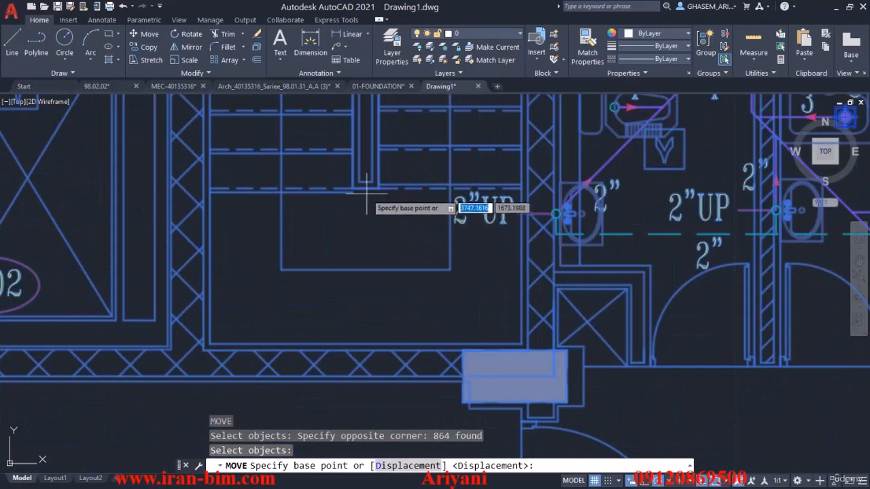
click(376, 175)
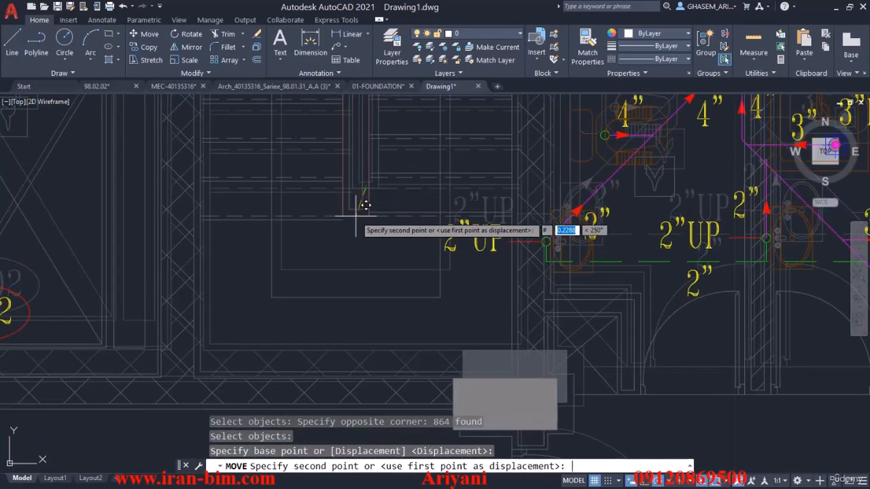
text(#0,0)
key(Return)
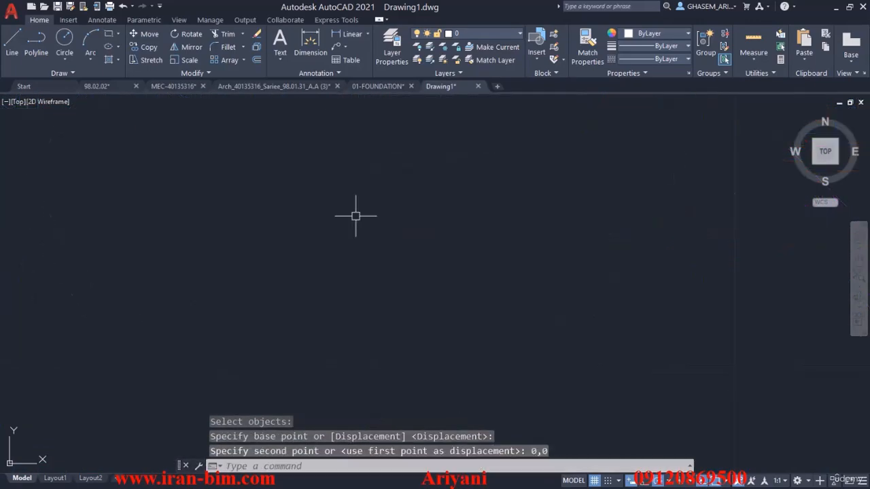
Step: Show the drawing's full extents and set the insertion scale units to Meters
text(z)
key(Return)
text(e)
key(Return)
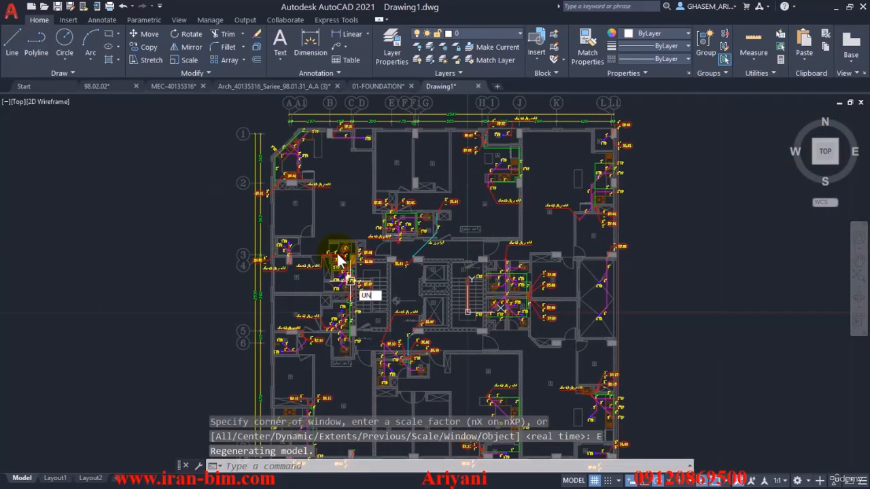
text(un)
key(Return)
click(390, 248)
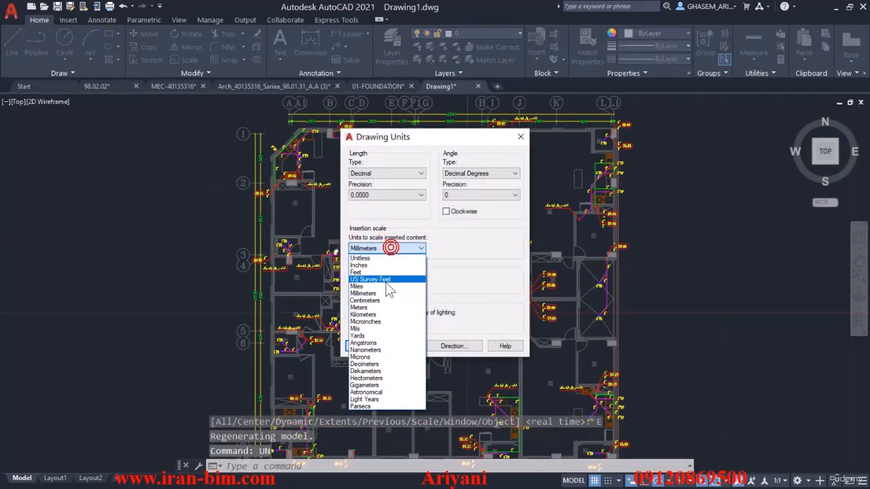
click(372, 307)
click(365, 346)
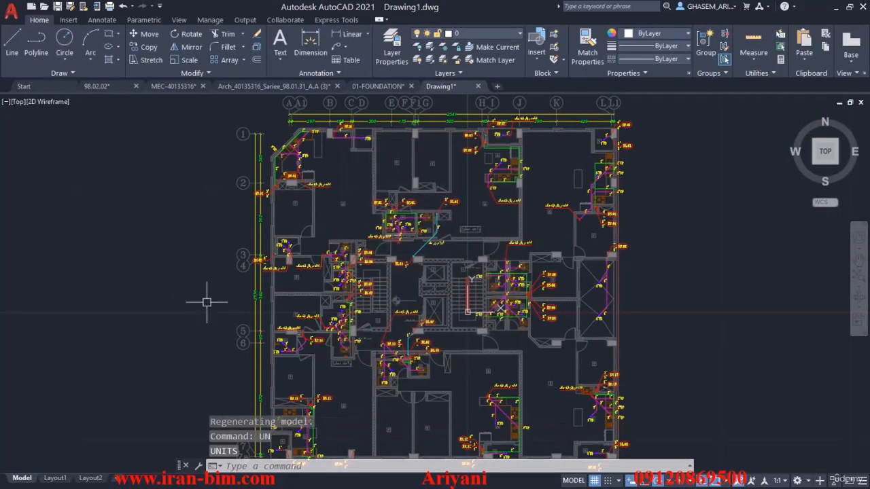
Step: Erase the architectural background with its grid and dimensions, keeping the drainage linework
click(241, 331)
key(Delete)
middle_drag(238, 342, 245, 250)
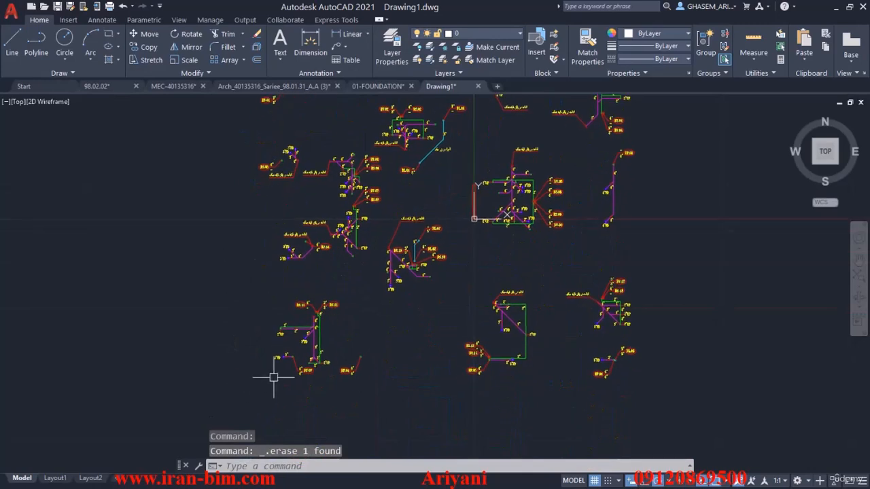
Step: Select all texts similar to a pipe label on layer M-SEW.TEXT and erase them
scroll(273, 377, up, 5)
click(261, 346)
right_click(217, 262)
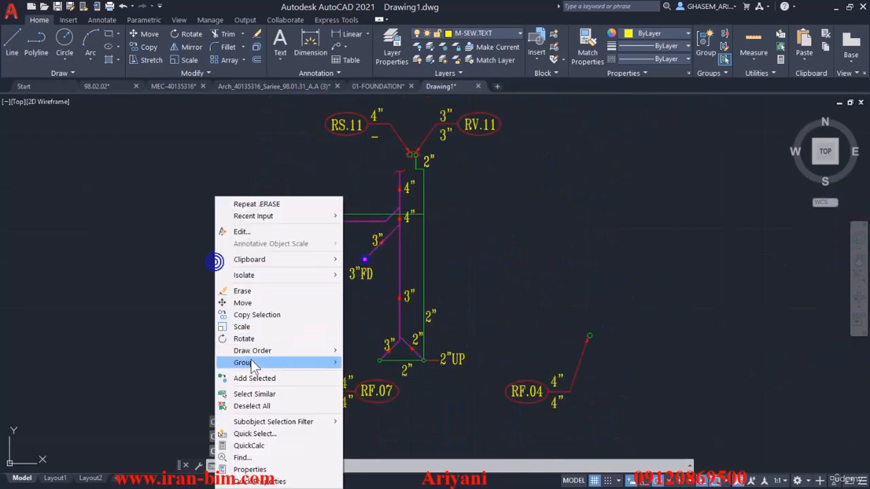
click(254, 394)
key(Delete)
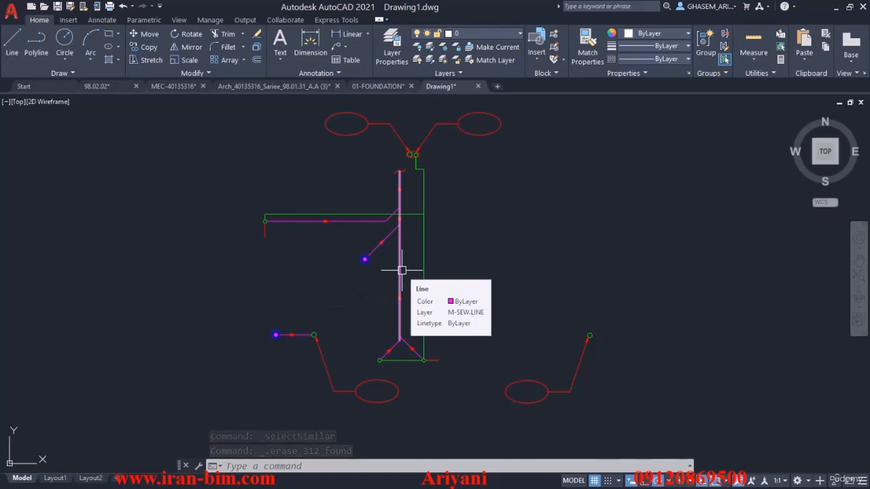
Step: Check which layer the vertical magenta sewage pipe line belongs to, and clear the selection
scroll(461, 259, down, 2)
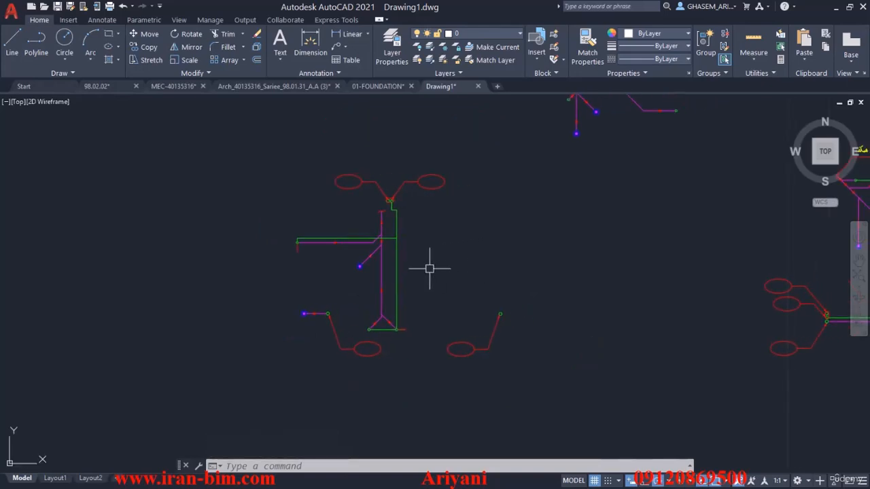
click(401, 253)
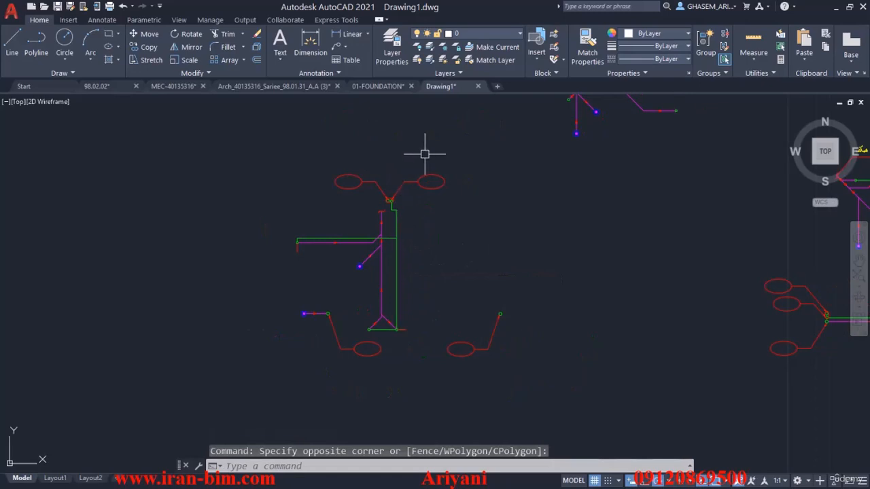
click(383, 266)
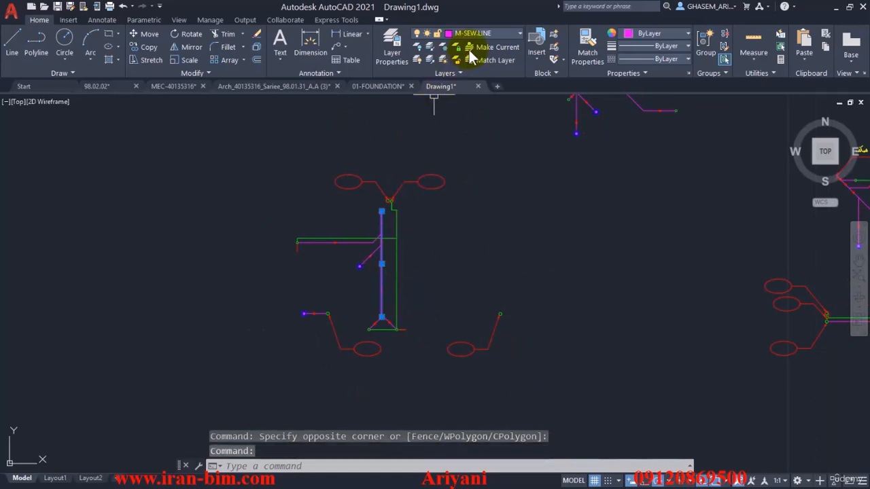
key(Escape)
key(Escape)
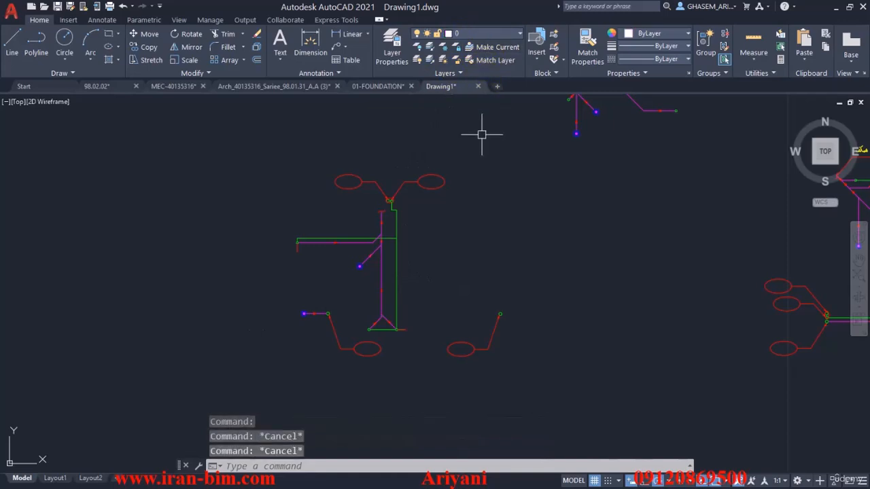
Step: Quick-select every Line object in the entire drawing whose layer is not equal to M-SEW.LINE, and erase the selection
middle_drag(482, 132, 466, 140)
right_click(464, 143)
click(496, 301)
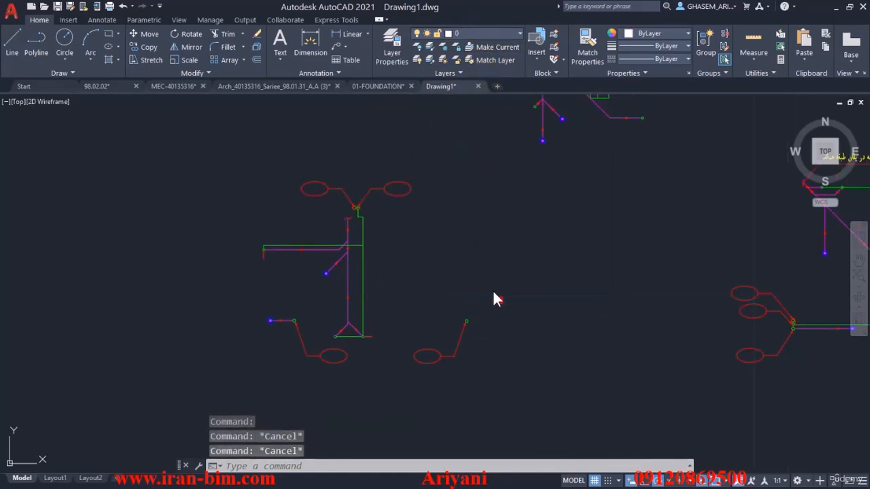
drag(443, 126, 579, 99)
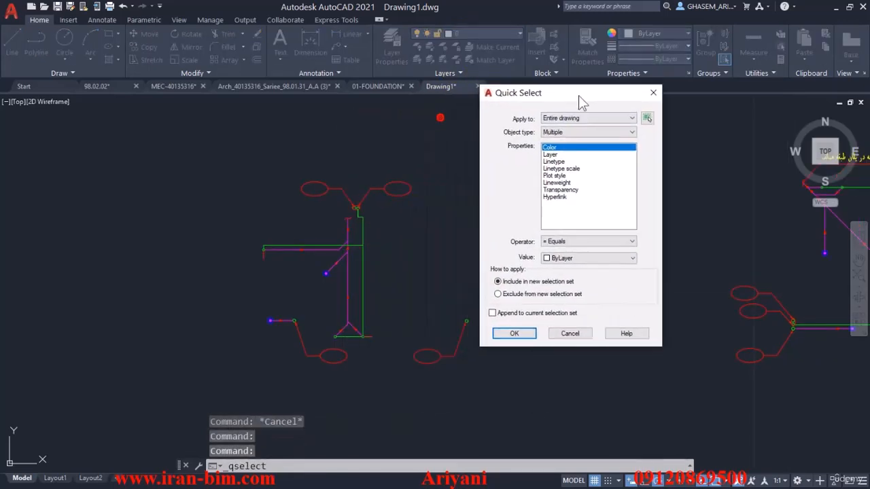
click(578, 132)
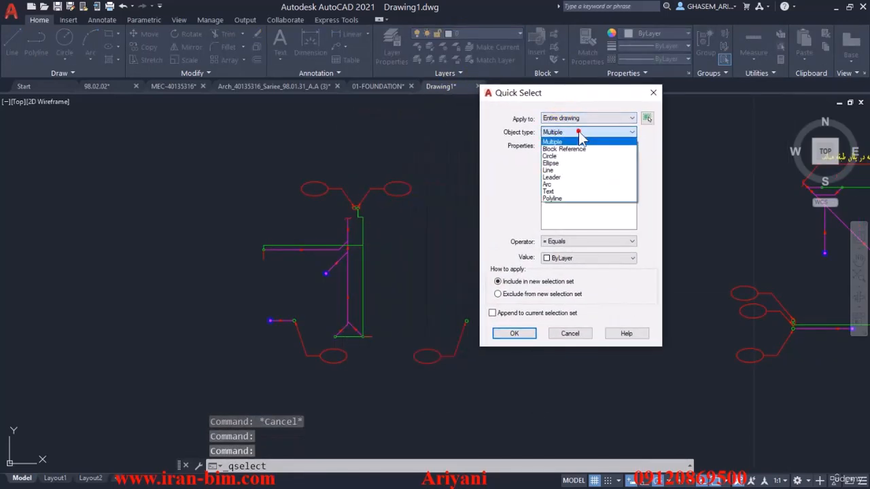
click(553, 176)
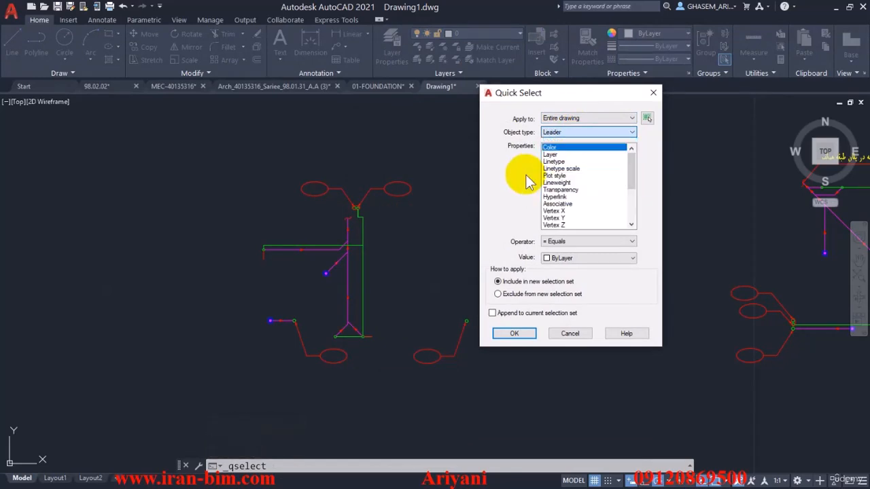
click(562, 132)
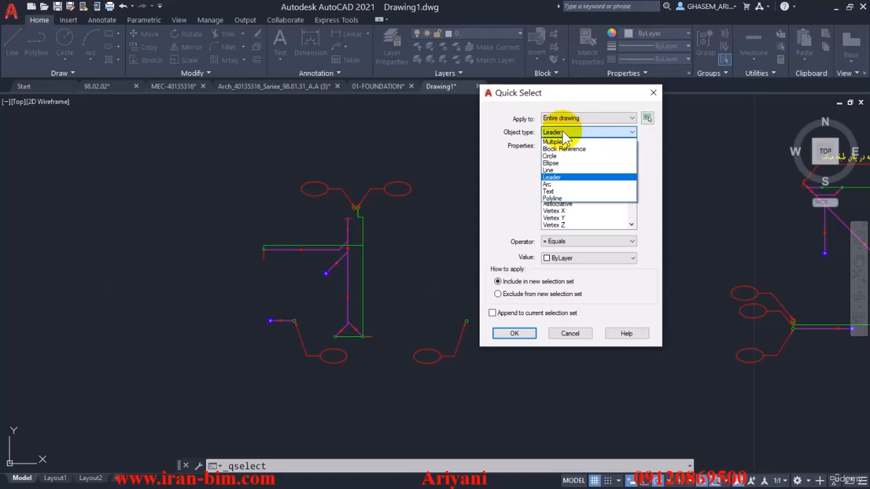
click(549, 170)
click(551, 155)
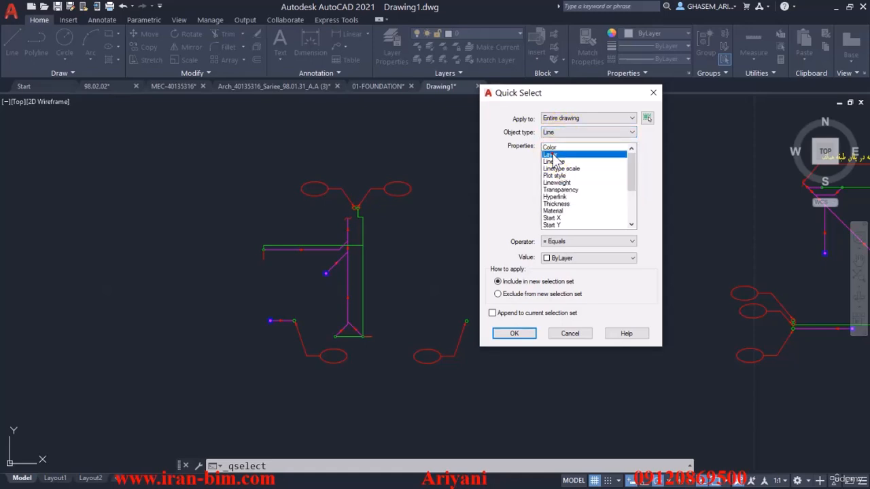
click(577, 243)
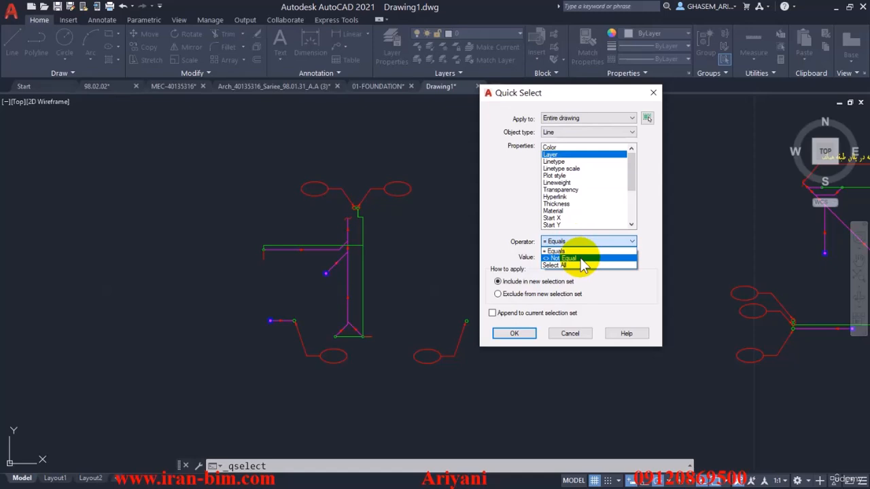
click(581, 258)
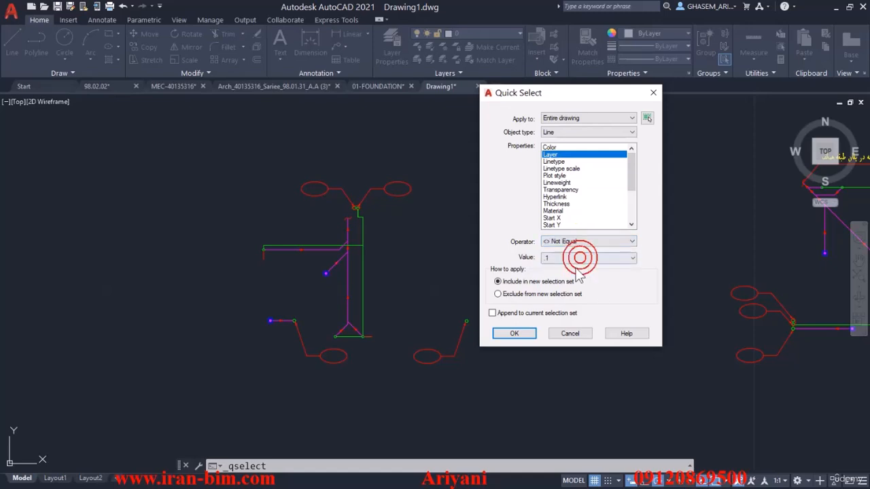
click(561, 258)
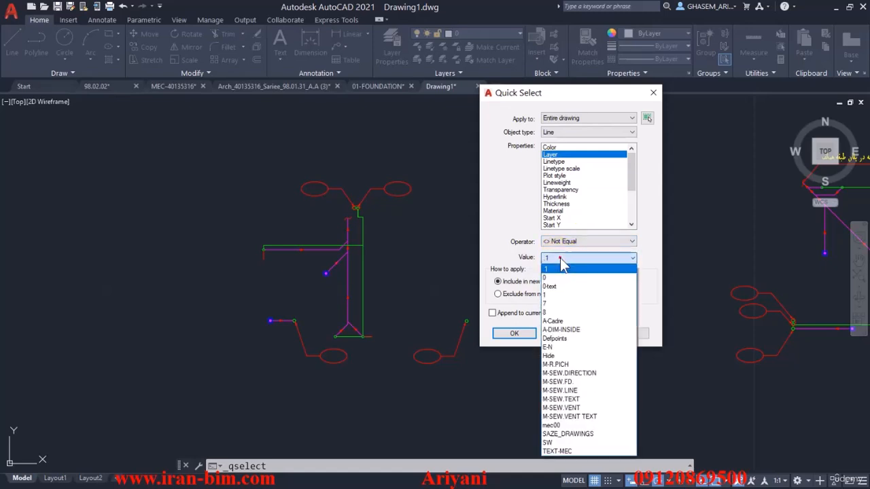
click(600, 391)
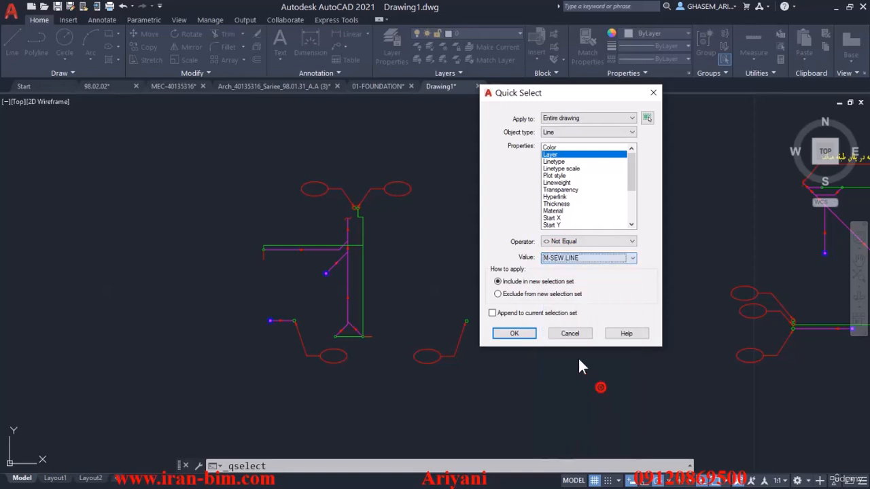
click(510, 334)
key(Delete)
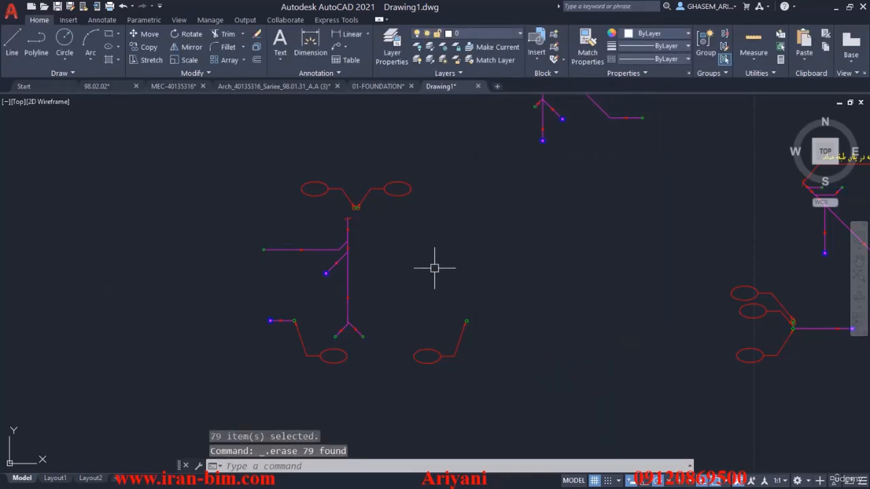
Step: Erase all objects similar to the red label leader on layer M-SEW.TEXT, along with all similar red label ellipses
click(379, 189)
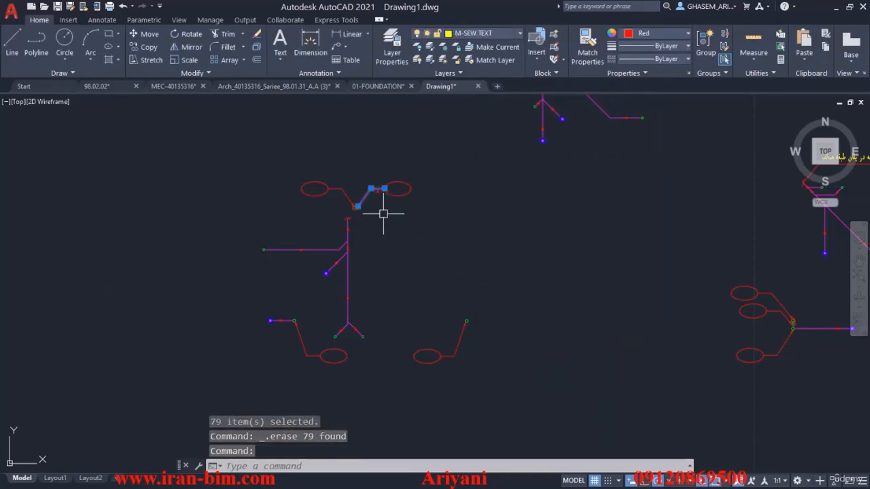
right_click(443, 184)
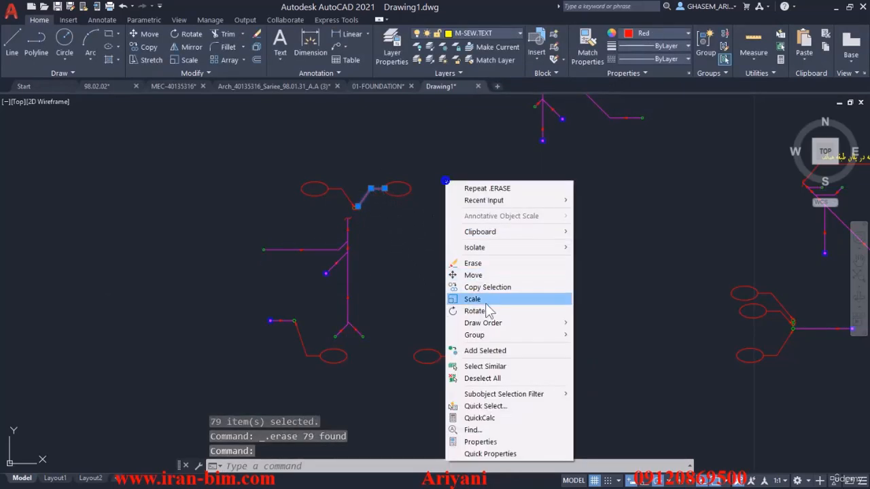
click(484, 366)
key(Delete)
click(382, 171)
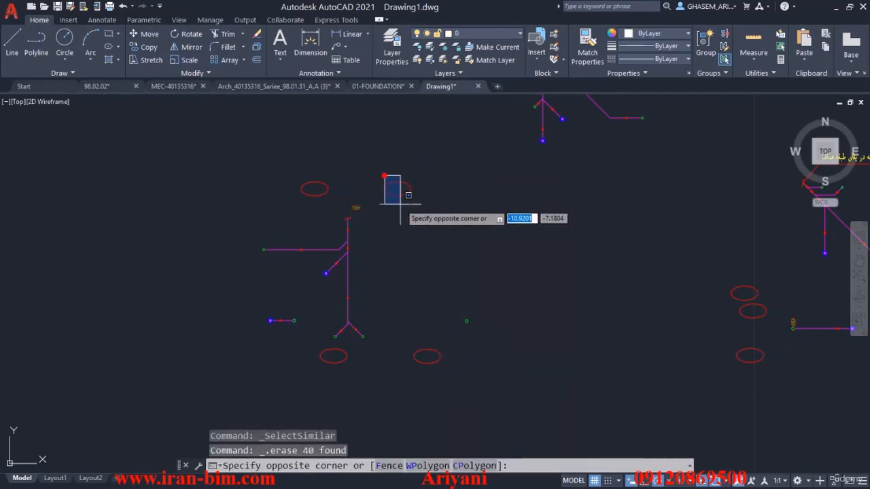
click(413, 202)
right_click(448, 173)
click(487, 341)
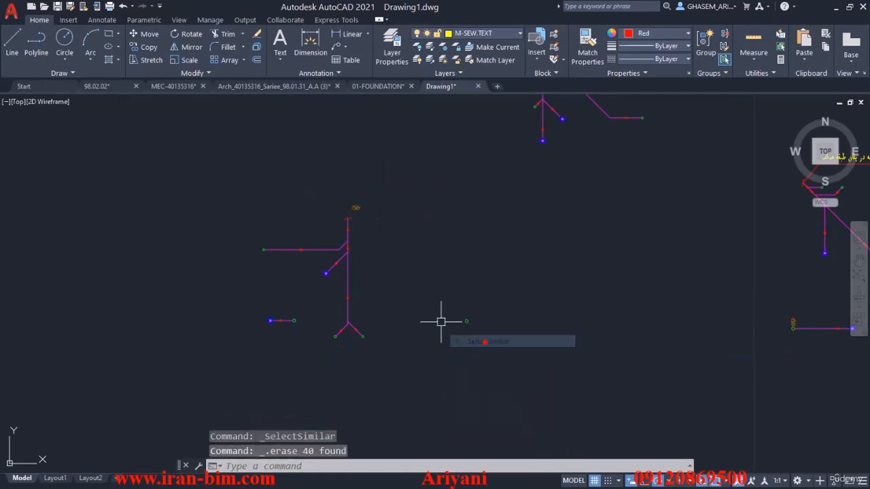
Step: Select all objects similar to the small riser symbols above the vertical pipe and erase them
scroll(358, 207, up, 5)
click(359, 177)
click(315, 200)
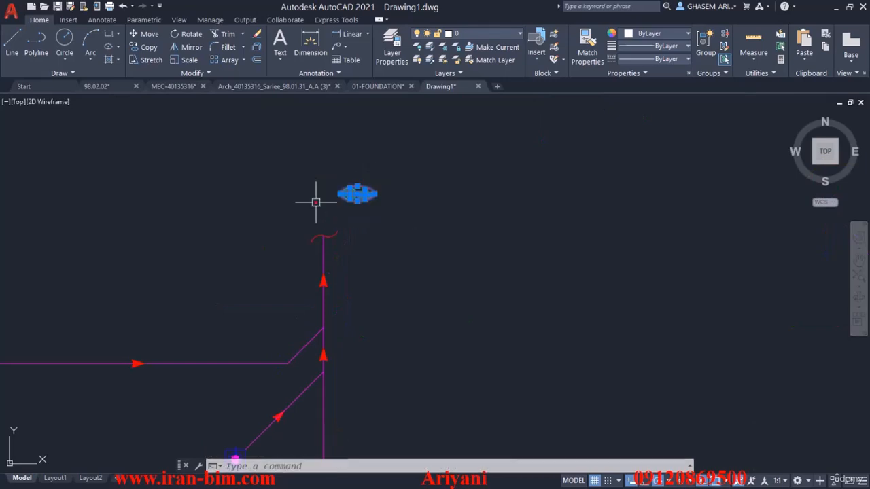
right_click(429, 157)
click(464, 310)
key(Delete)
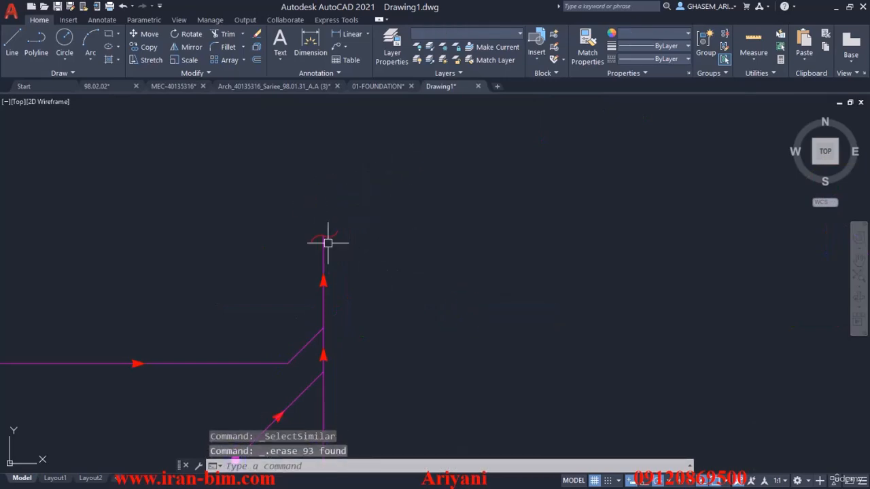
Step: Select all objects similar to the red pipe-break symbol at the vertical pipe's upper end and erase them
click(276, 208)
click(364, 255)
right_click(440, 216)
click(480, 369)
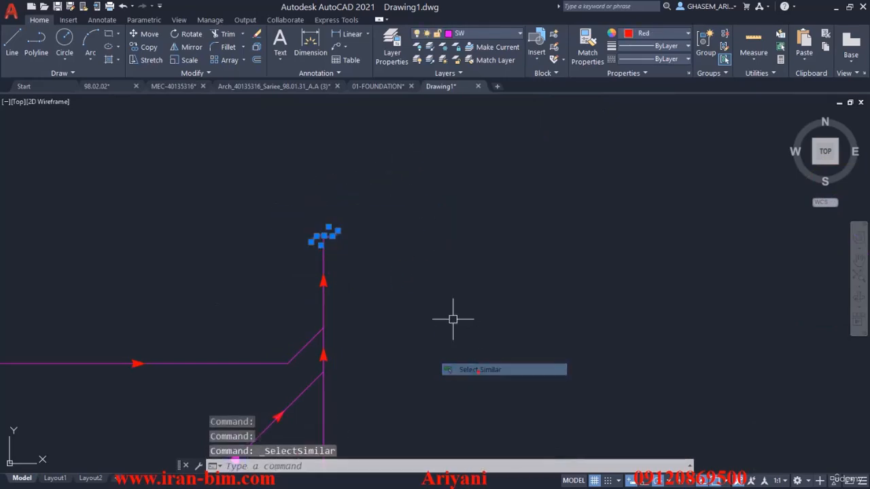
key(Delete)
Step: Select all blocks similar to the red flow-direction arrow on the vertical pipe and erase them
click(297, 264)
click(419, 322)
right_click(402, 249)
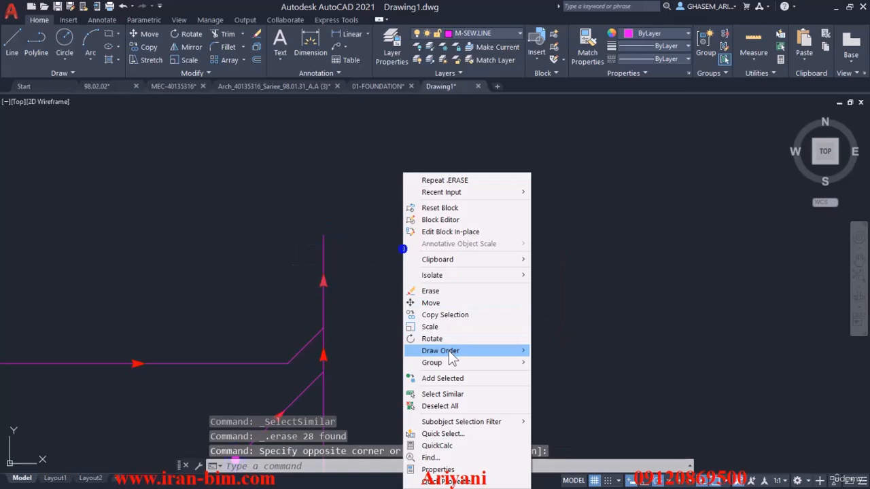
click(442, 394)
key(Delete)
Step: Select all blocks similar to the blue floor-drain symbol on layer M-SEW.FD. and erase them
scroll(347, 335, up, 4)
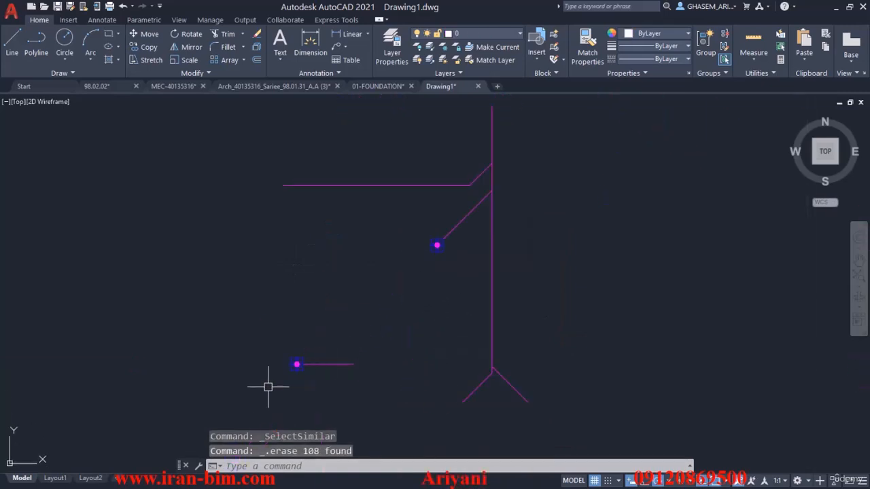
click(250, 406)
click(328, 313)
right_click(342, 260)
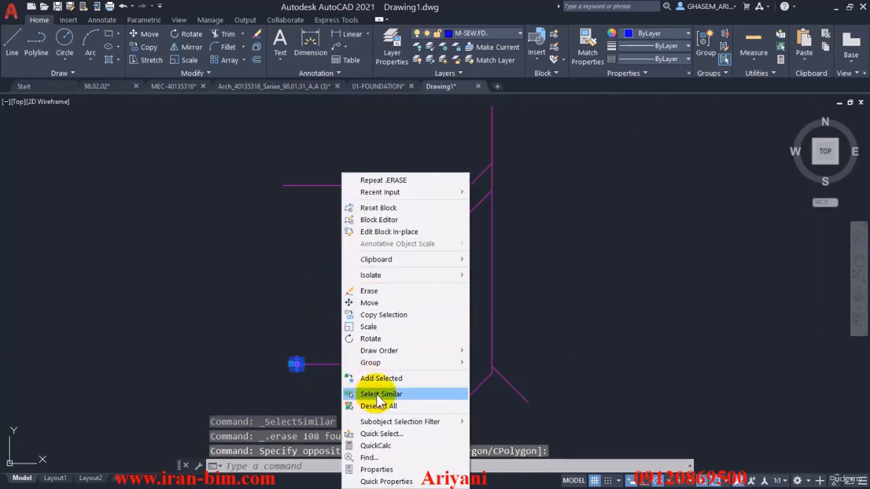
click(378, 394)
key(Delete)
Step: Select all texts similar to the yellow note "ادامه در پلان طبقه همکف" on layer TEXT-MEC and erase them
scroll(428, 295, down, 3)
scroll(388, 227, up, 6)
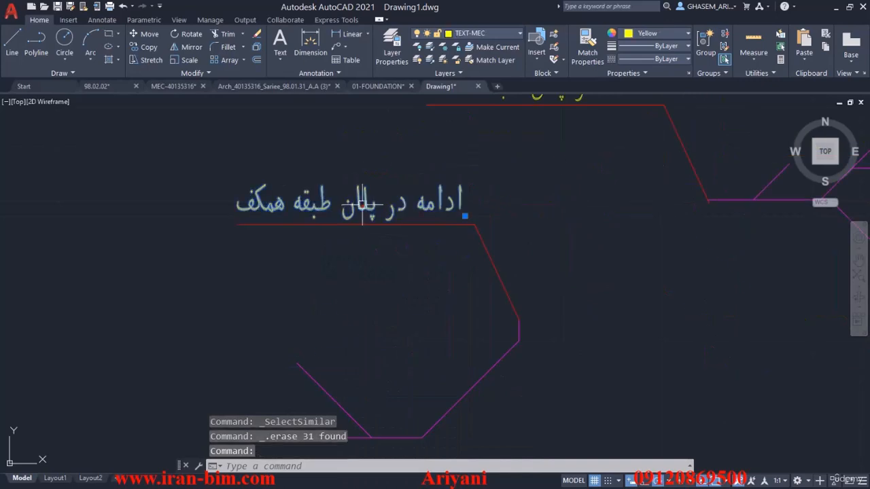
right_click(362, 204)
click(398, 380)
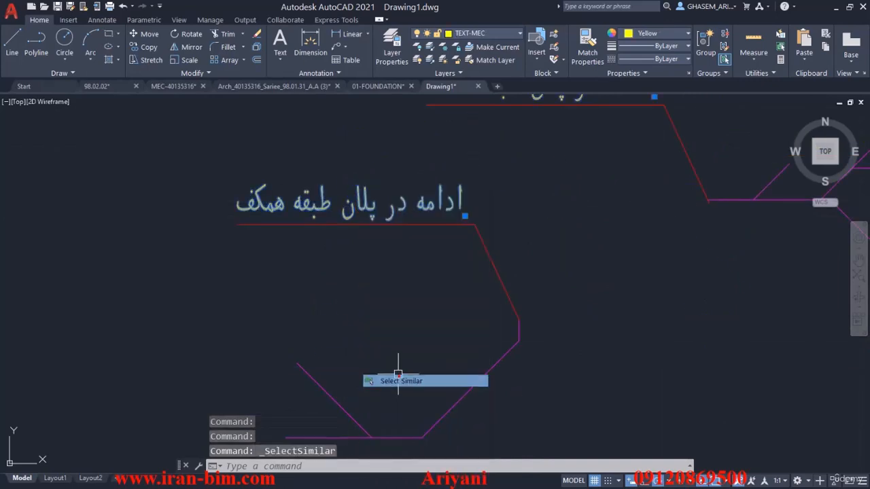
key(Delete)
Step: Select all polylines similar to the red note leader on layer SW and erase them
click(401, 225)
key(Escape)
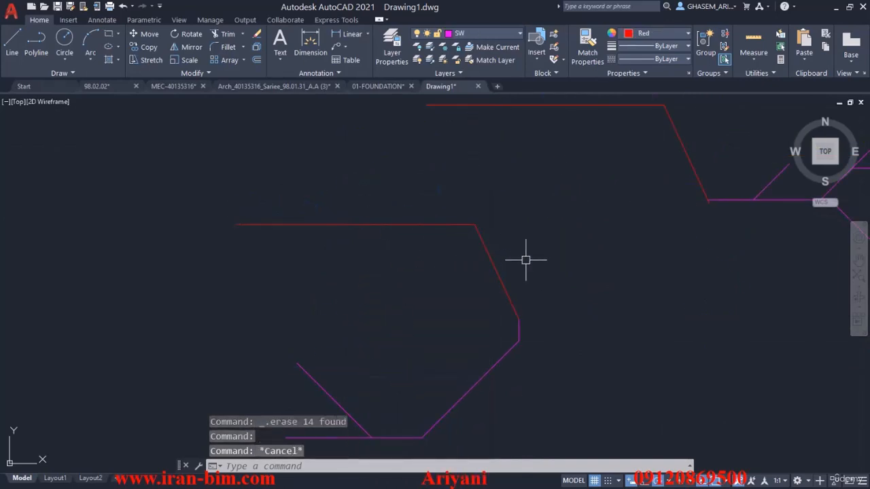
scroll(504, 266, down, 3)
mouse_move(520, 275)
middle_down()
mouse_move(421, 353)
mouse_move(431, 354)
middle_up()
scroll(381, 343, up, 1)
scroll(381, 343, up, 2)
click(369, 326)
click(365, 291)
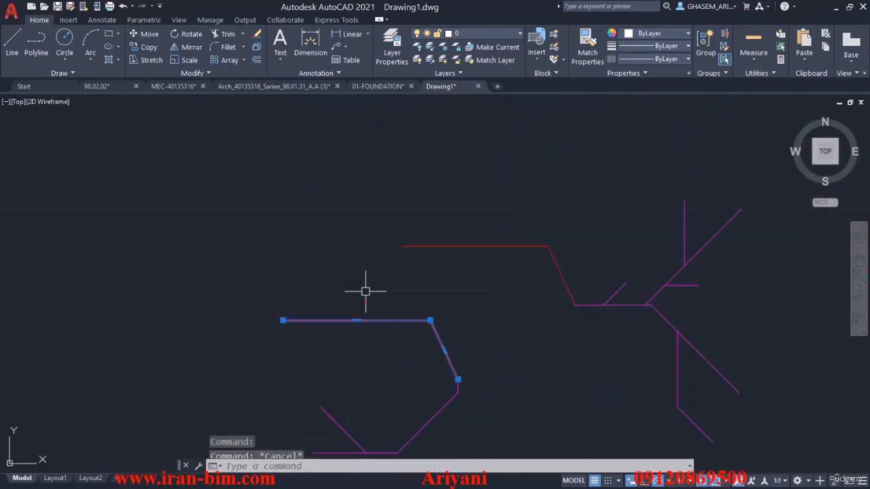
right_click(365, 285)
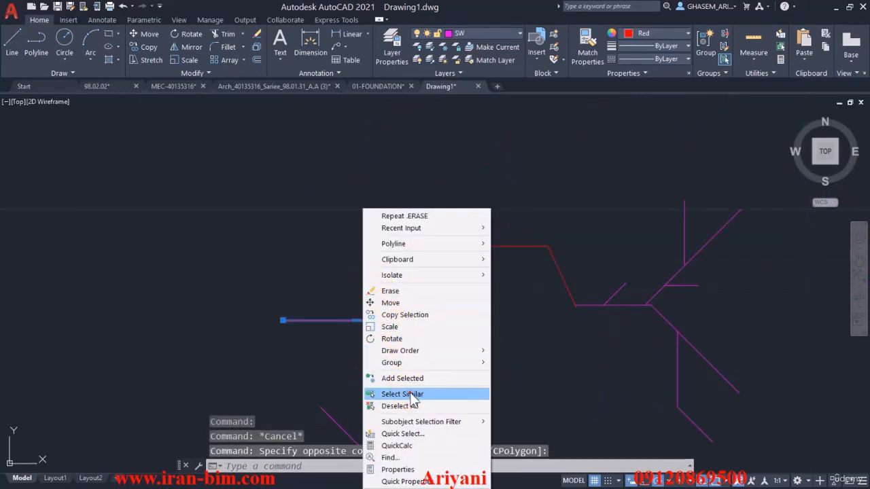
click(401, 394)
key(Delete)
Step: Erase the narrow red rectangle standing at the drawing origin
scroll(408, 350, down, 3)
scroll(561, 311, up, 2)
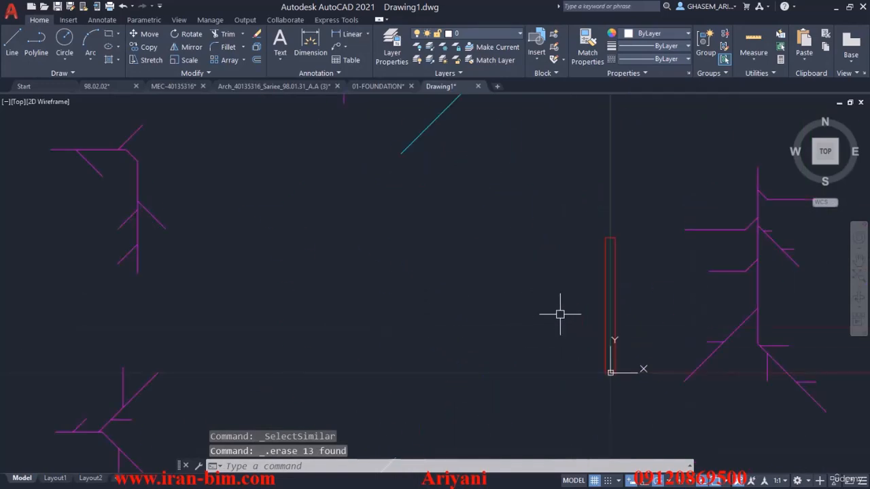
click(650, 292)
click(528, 317)
key(Delete)
Step: Erase the bent cyan linework beside the pipe branch above and left of the origin
scroll(496, 324, down, 3)
scroll(498, 277, up, 2)
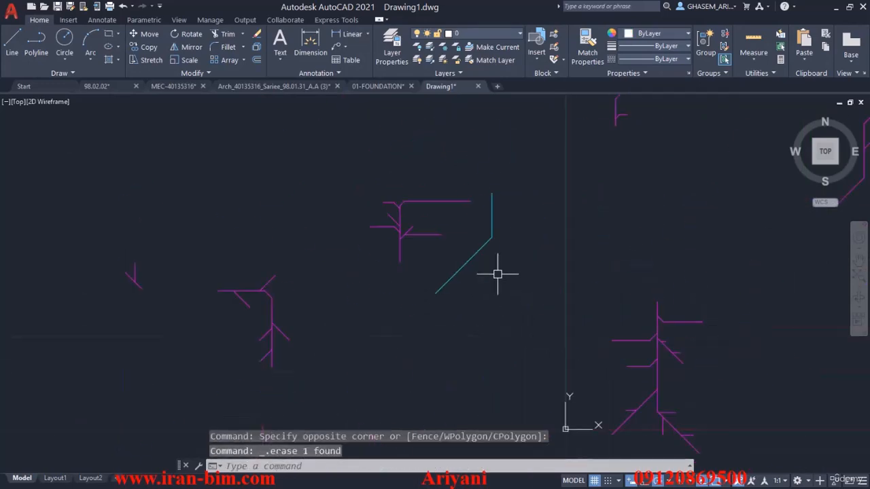
click(497, 275)
click(475, 216)
key(Delete)
Step: Erase the remaining cyan linework below and left of the origin, and show the drawing's full extents
scroll(502, 408, down, 3)
scroll(528, 345, up, 3)
scroll(318, 255, down, 3)
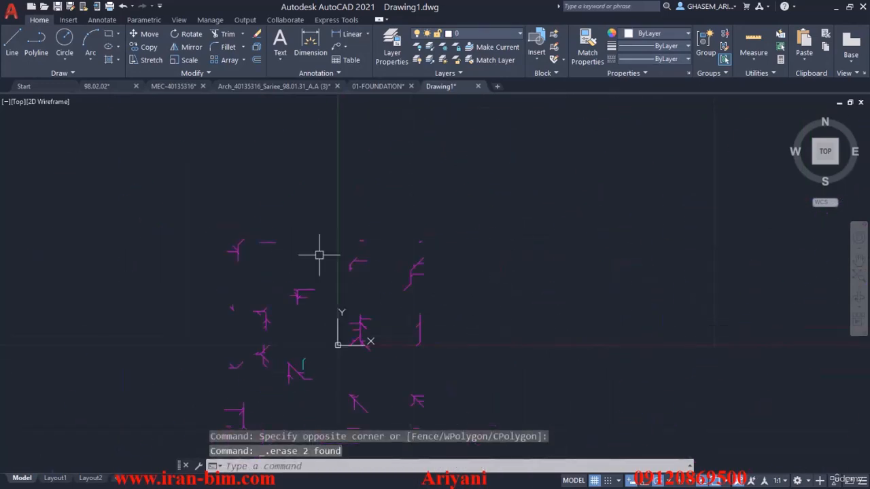
middle_drag(365, 295, 406, 224)
scroll(342, 298, up, 3)
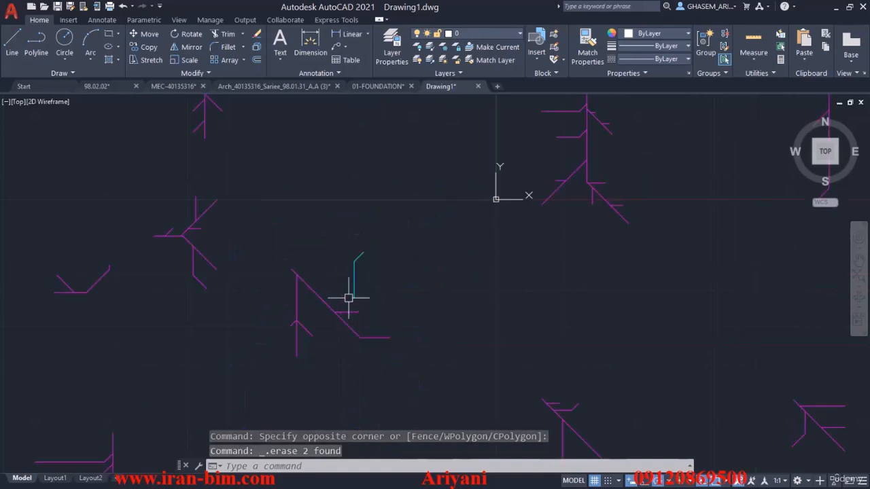
click(367, 297)
click(337, 227)
key(Delete)
middle_click(380, 220)
middle_click(380, 220)
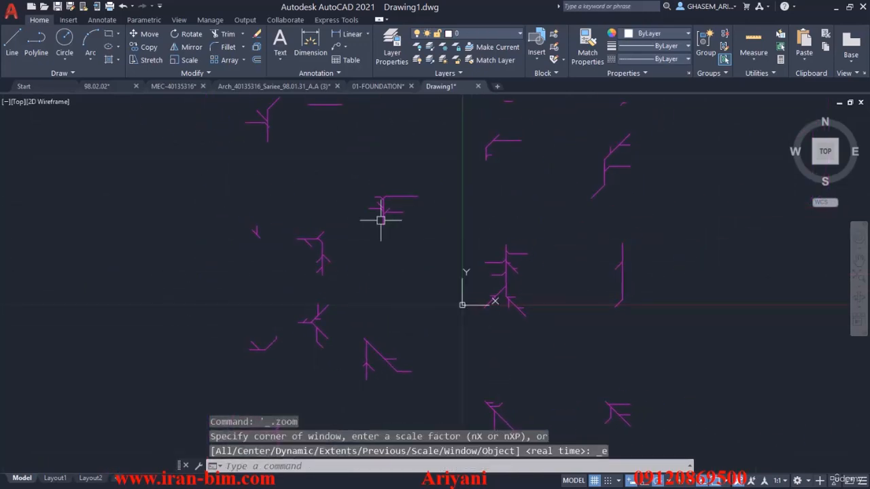
Step: Purge all unused named items from the drawing repeatedly, confirming the removal of all checked items on each pass
text(pl)
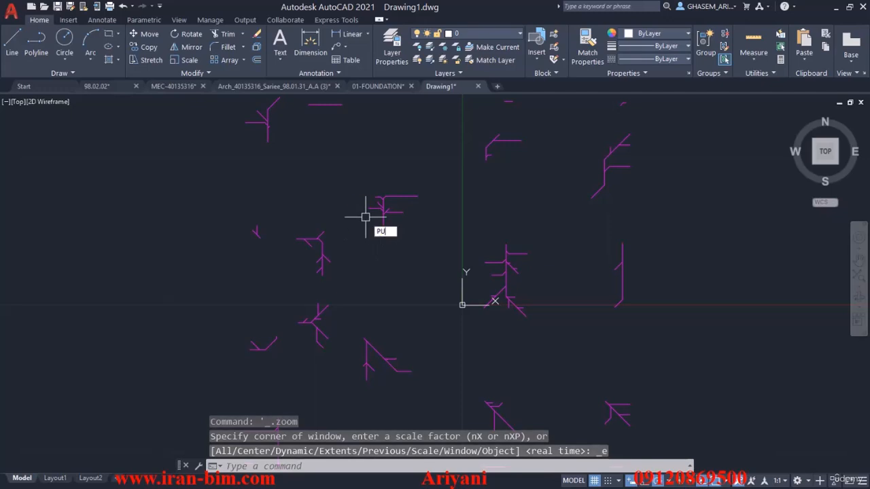
key(Return)
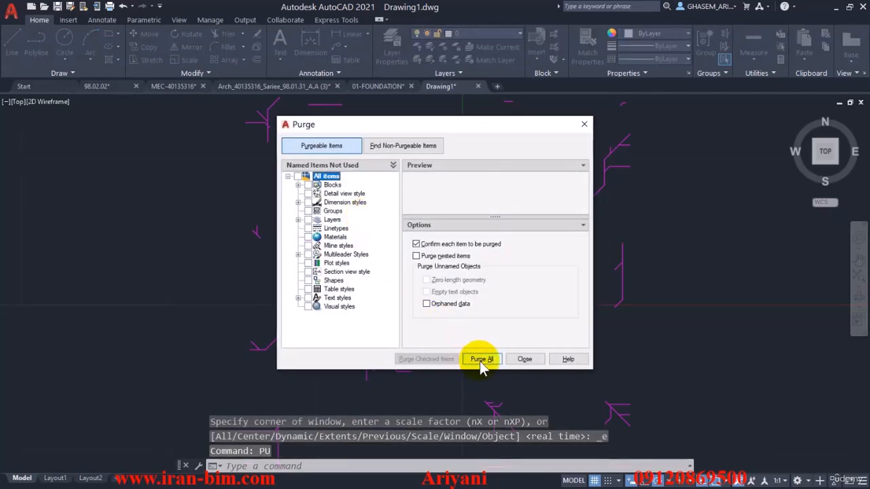
click(480, 359)
click(380, 237)
click(480, 358)
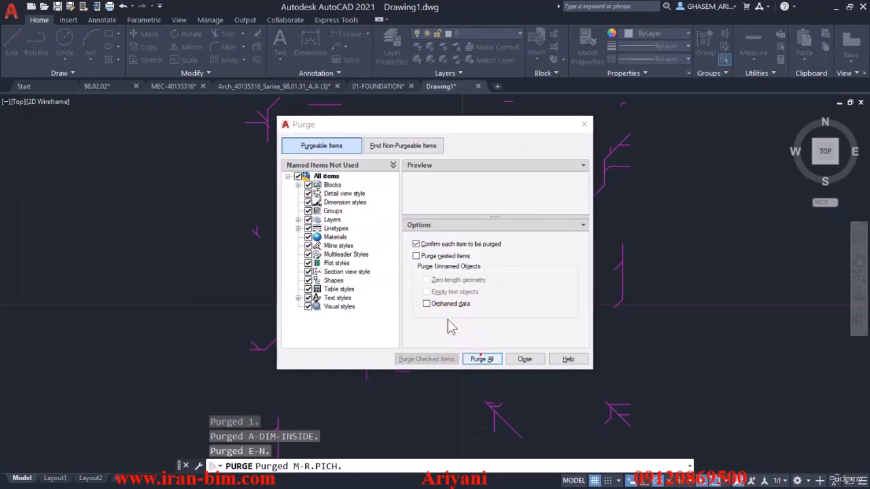
click(373, 236)
click(481, 358)
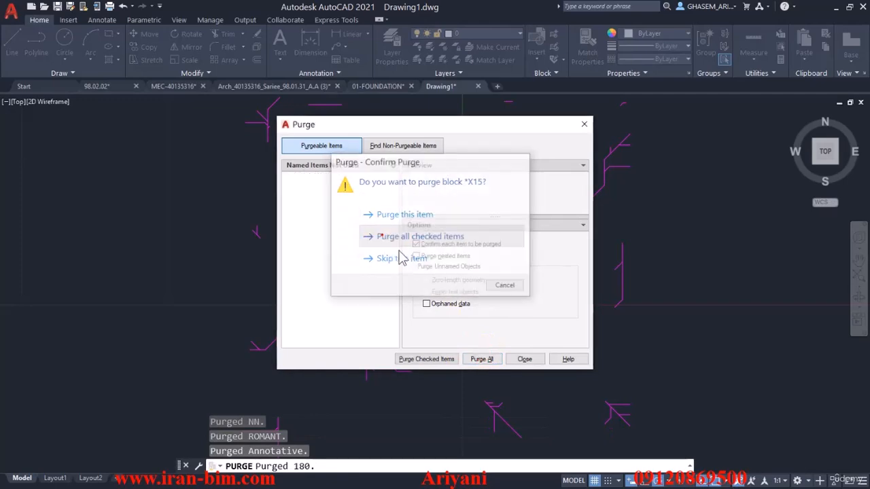
click(399, 236)
click(481, 360)
click(401, 236)
click(481, 358)
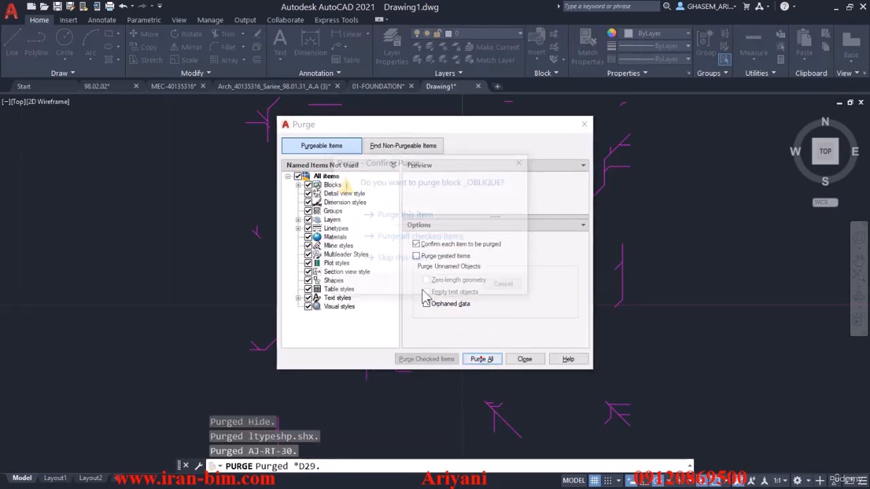
click(400, 238)
click(522, 359)
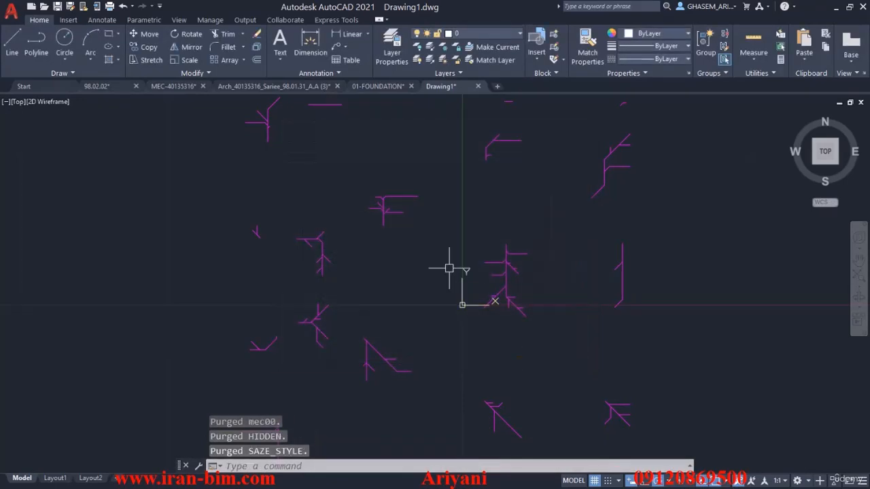
Step: Start saving the drawing and choose the REVIEW CAD FILES folder inside 04-Mechanical > FILES as its location
middle_click(449, 268)
middle_click(448, 268)
key(ctrl+s)
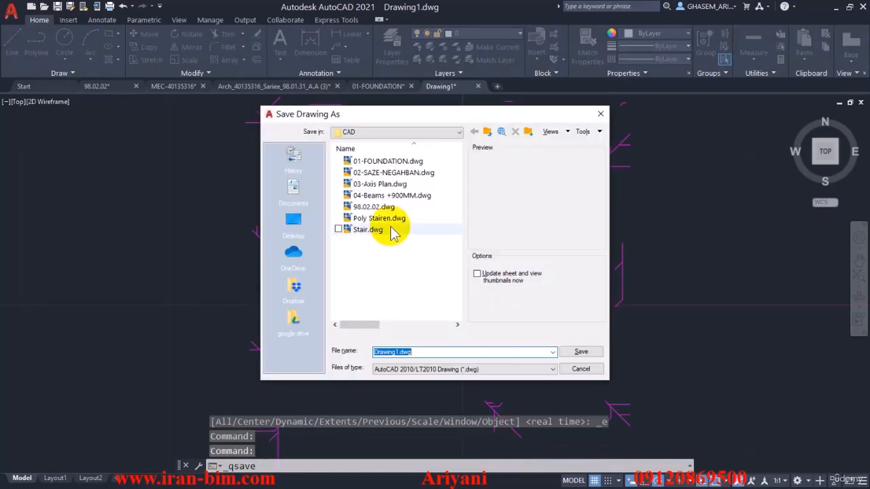
click(488, 131)
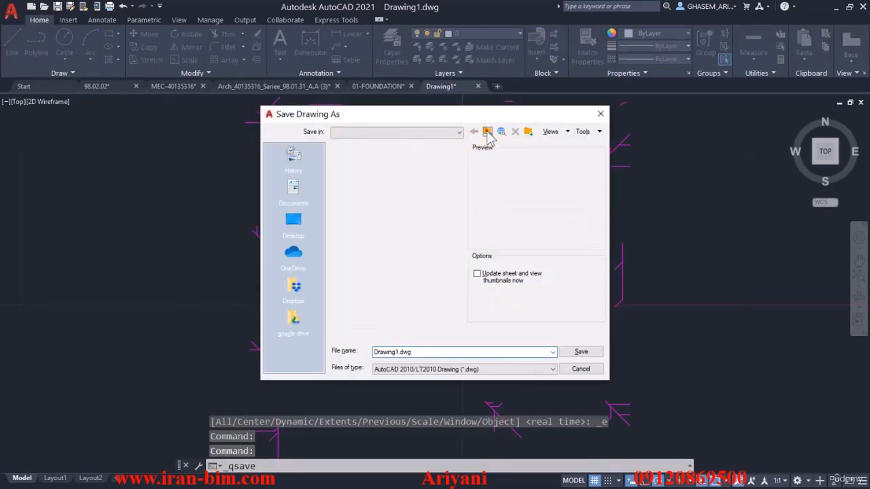
click(487, 132)
click(487, 131)
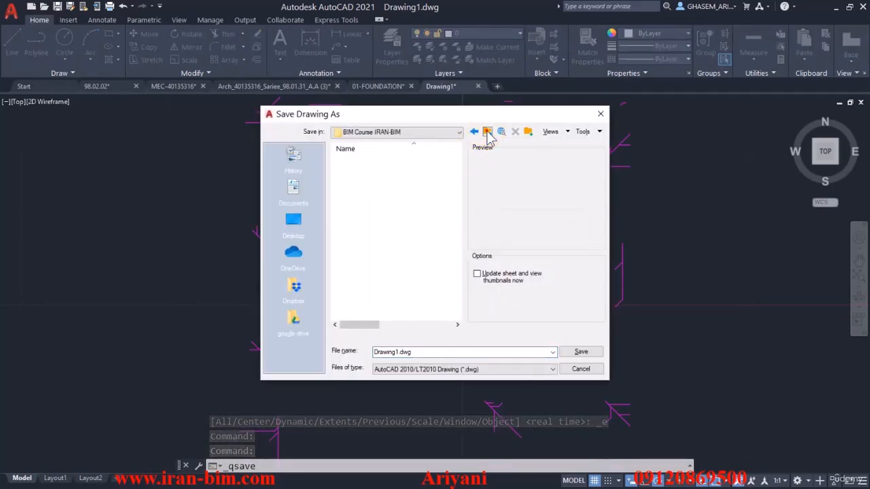
double_click(367, 195)
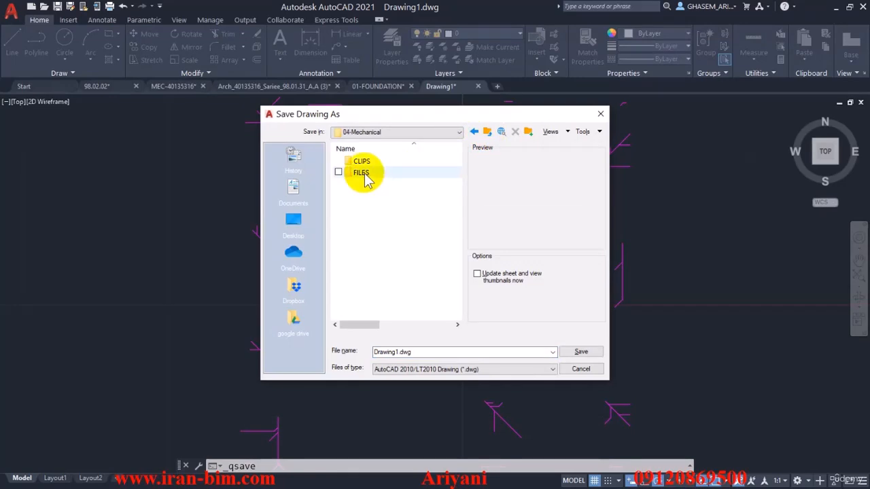
double_click(363, 174)
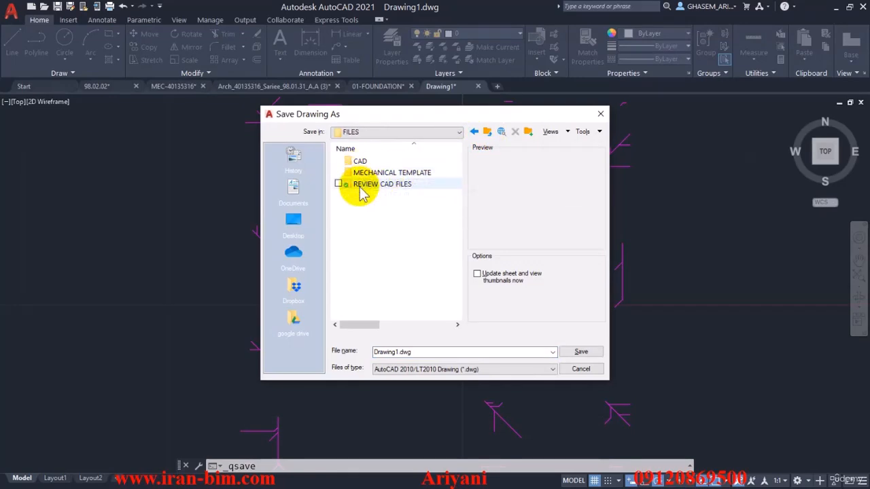
double_click(376, 189)
Step: Name the drawing REVIEWCADTOREVIT.dwg and save it in the AutoCAD 2010/LT2010 Drawing format
click(405, 352)
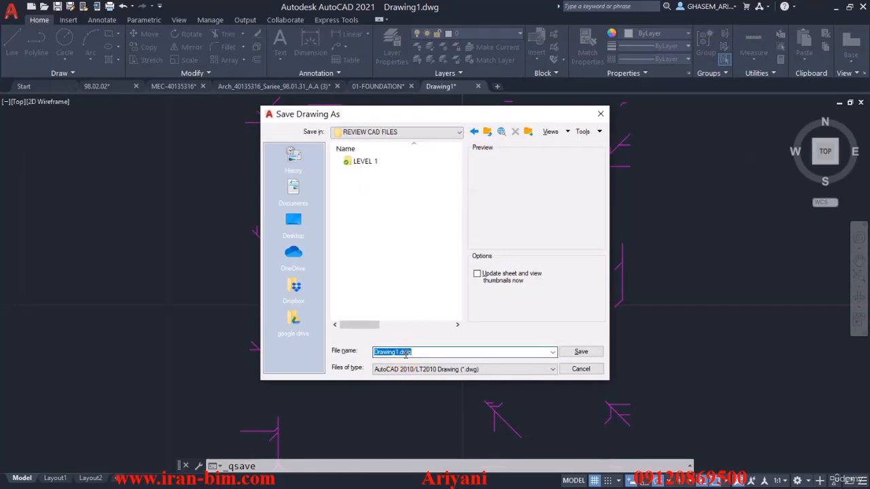
text(R)
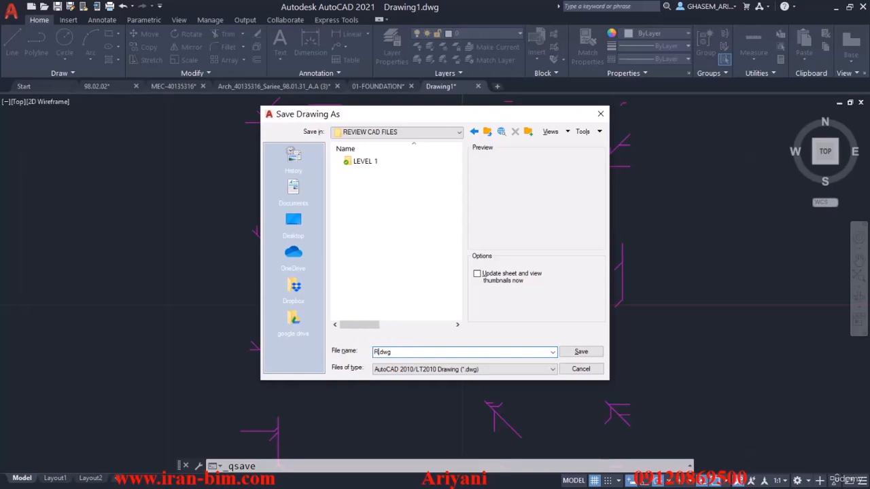
text(EVIEW)
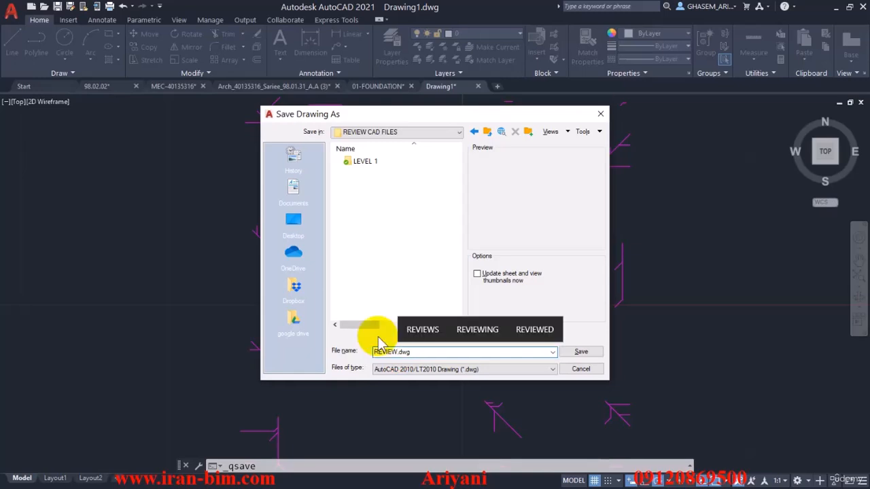
text(CADTOREVIT)
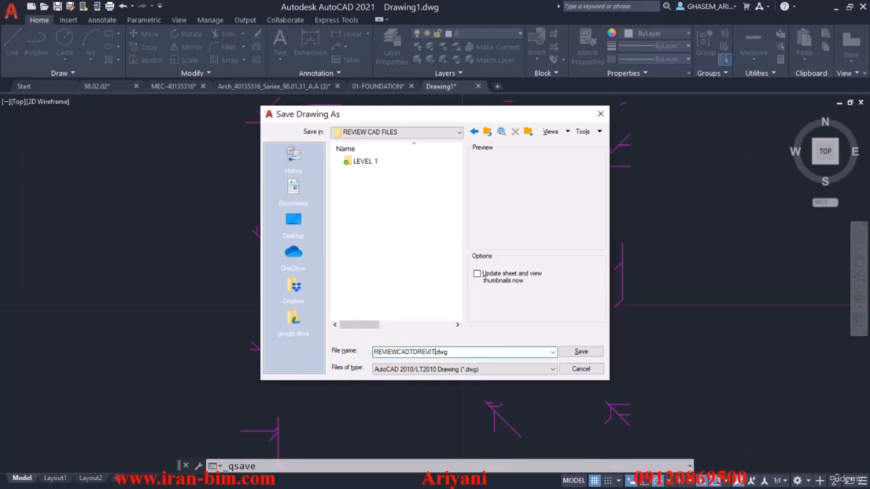
click(578, 353)
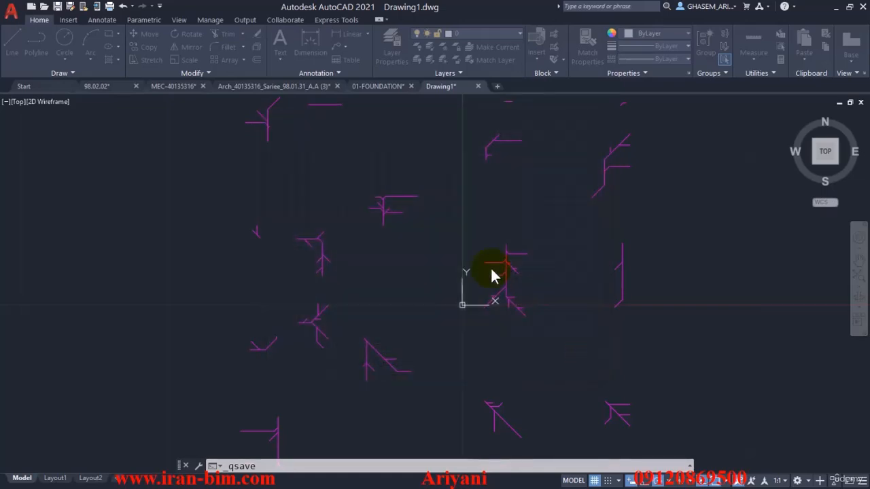